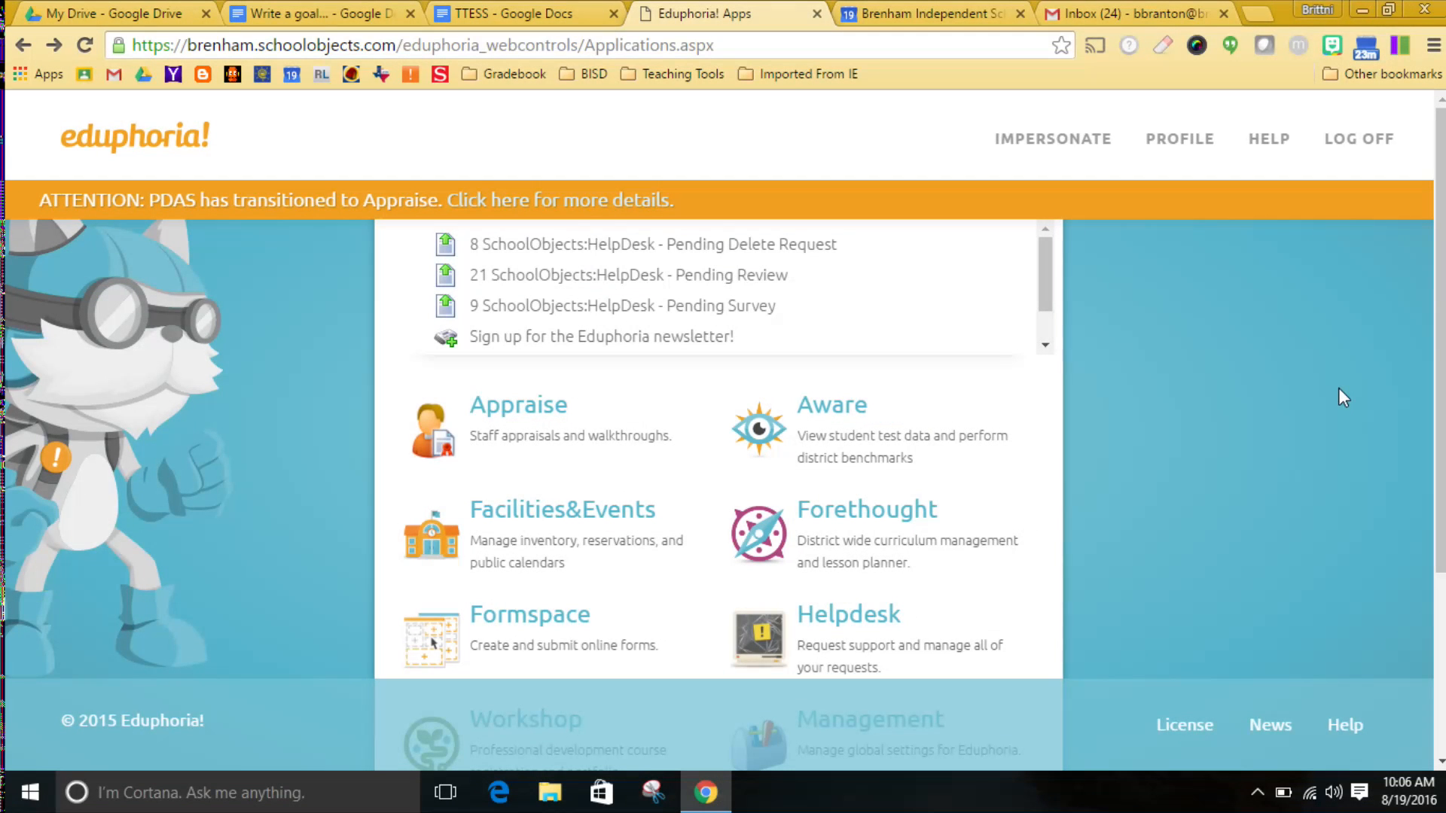
Open the evaluation documents in Appraise and start a new goal titled "Integrating Technology".
click(541, 418)
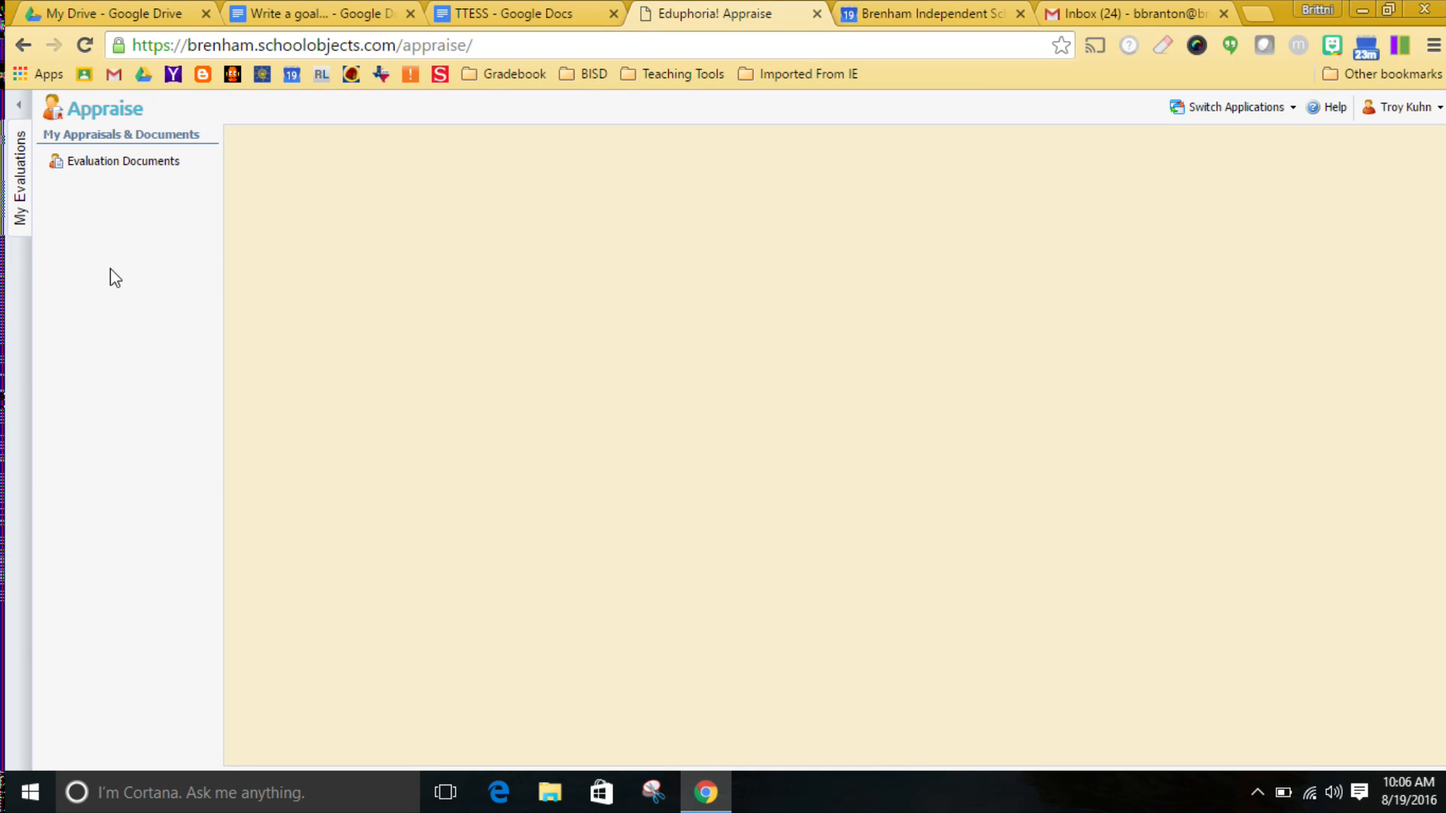
click(60, 174)
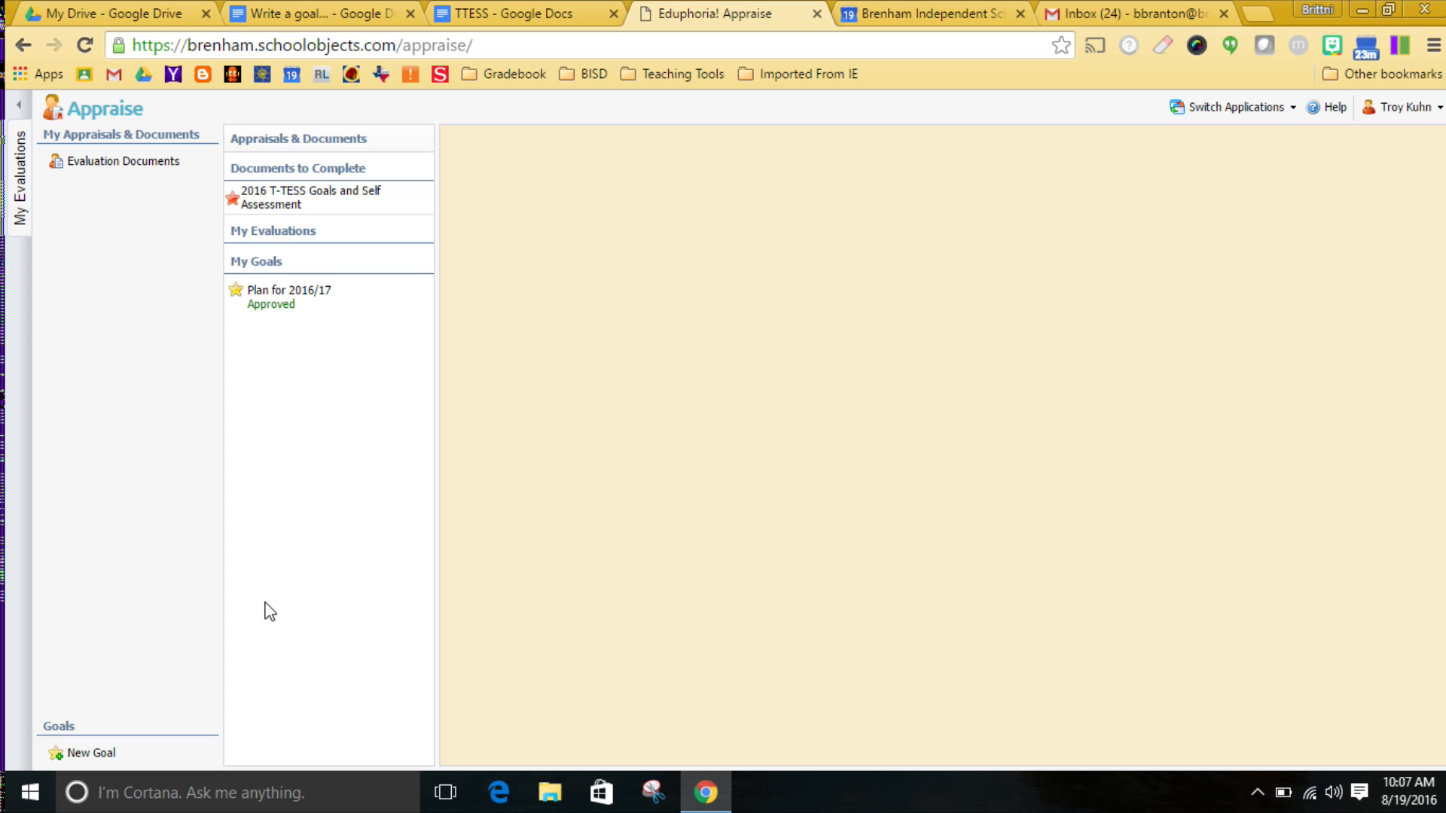
click(95, 755)
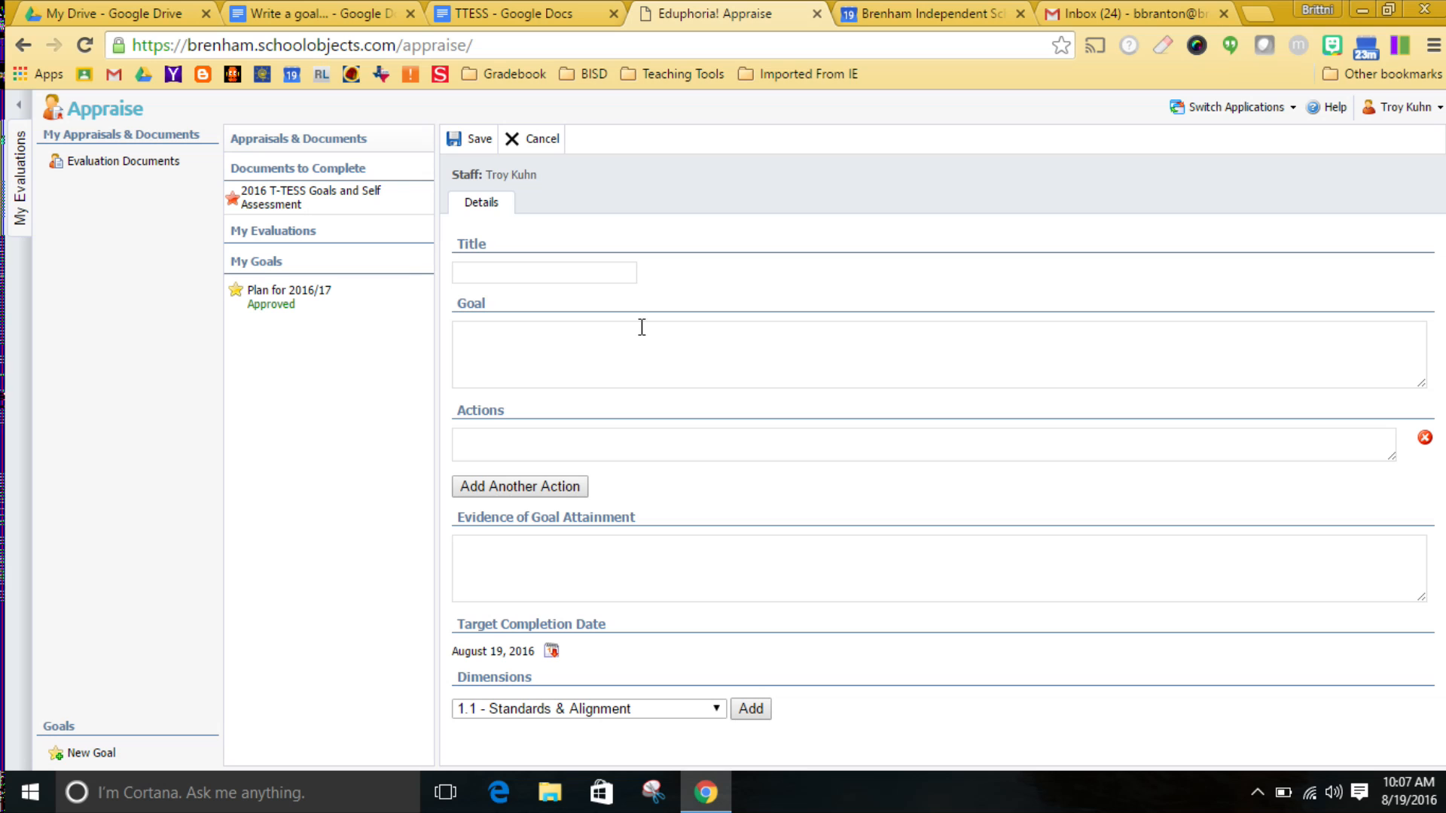
click(570, 275)
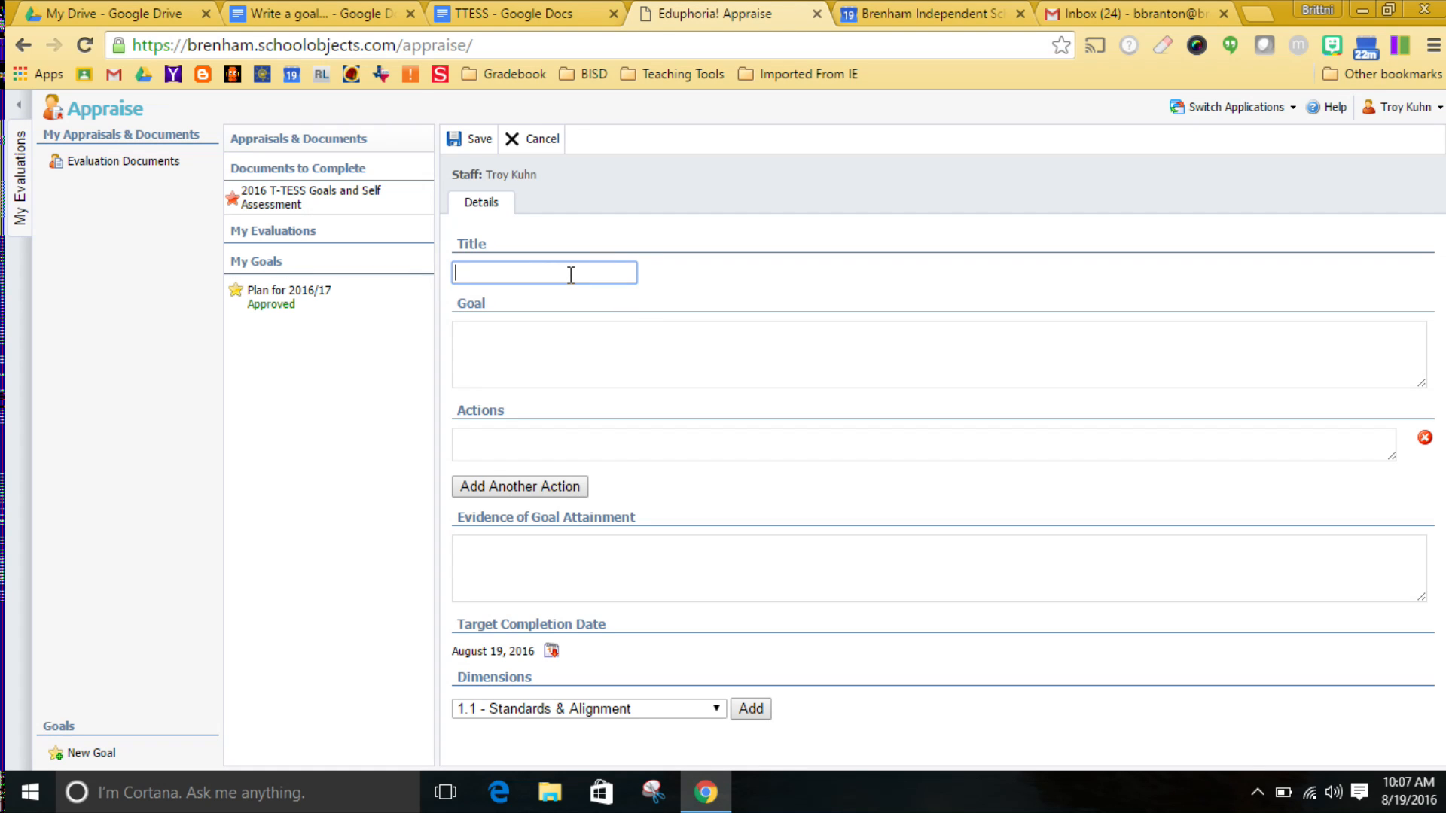
text(Integrating Te)
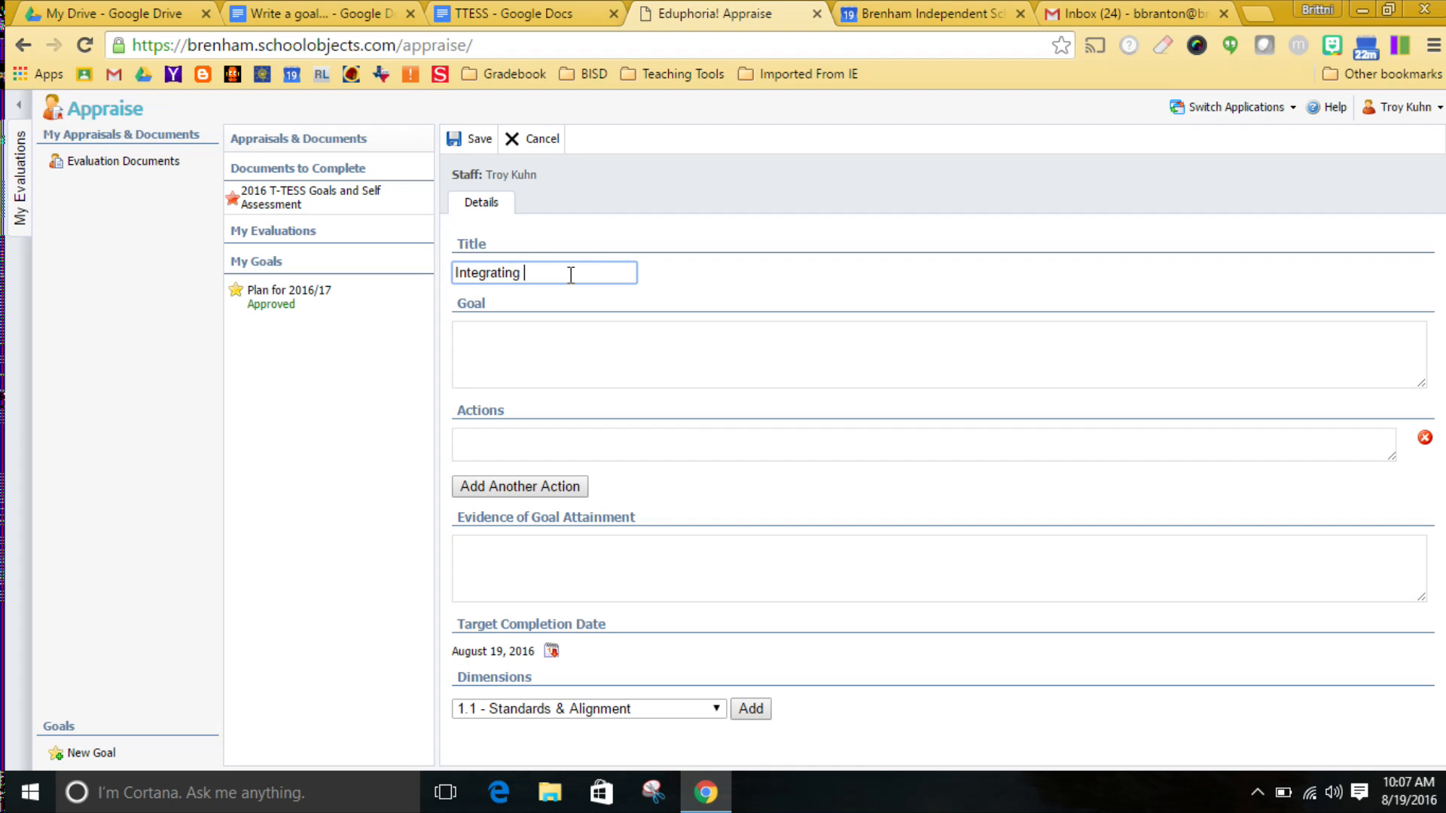
text(chnology)
Enter the goal description "Chromebooks will be used during 50% of my lessons for students to research and create.".
click(541, 351)
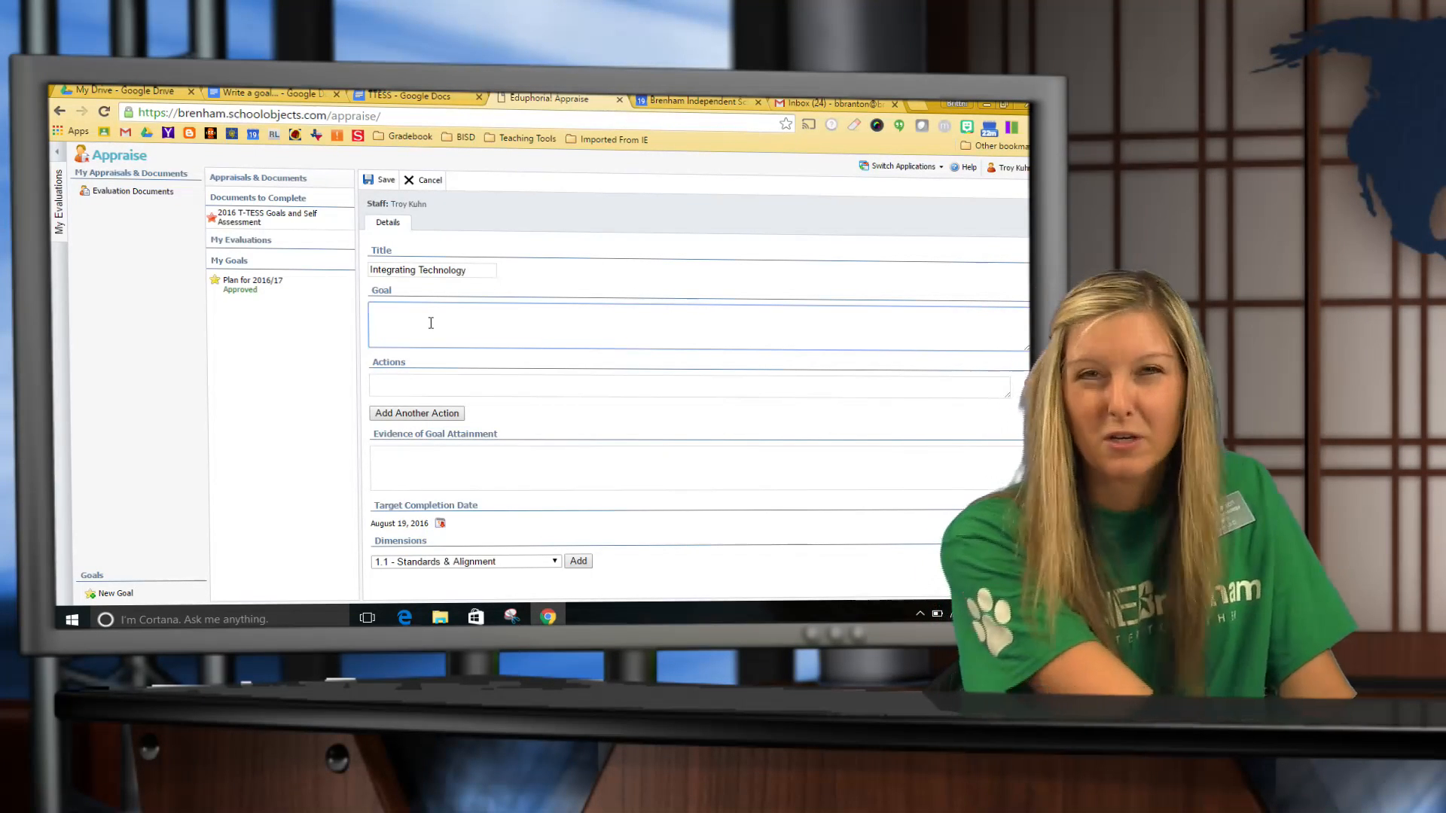
text(Chromebo)
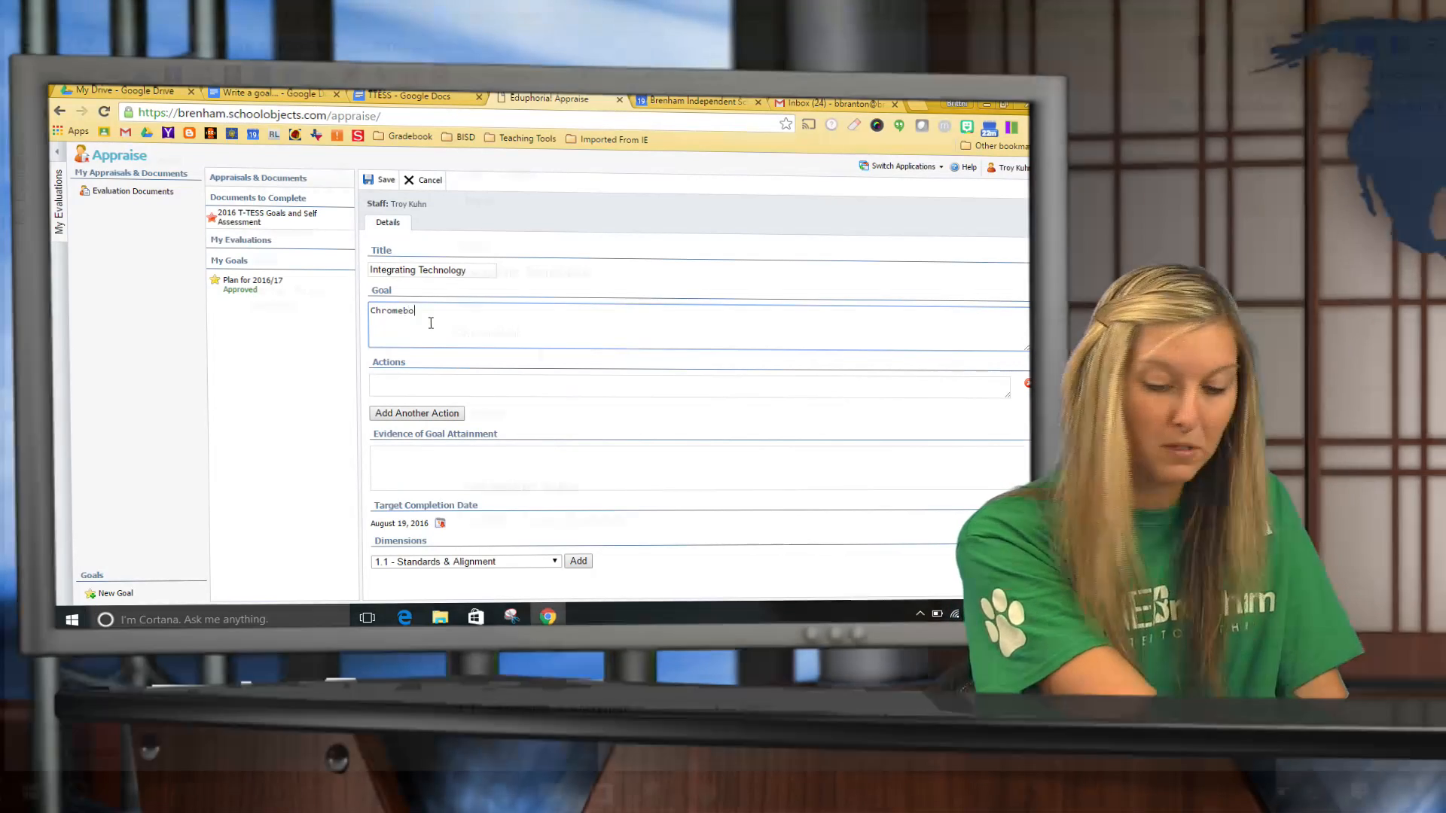
text(oks )
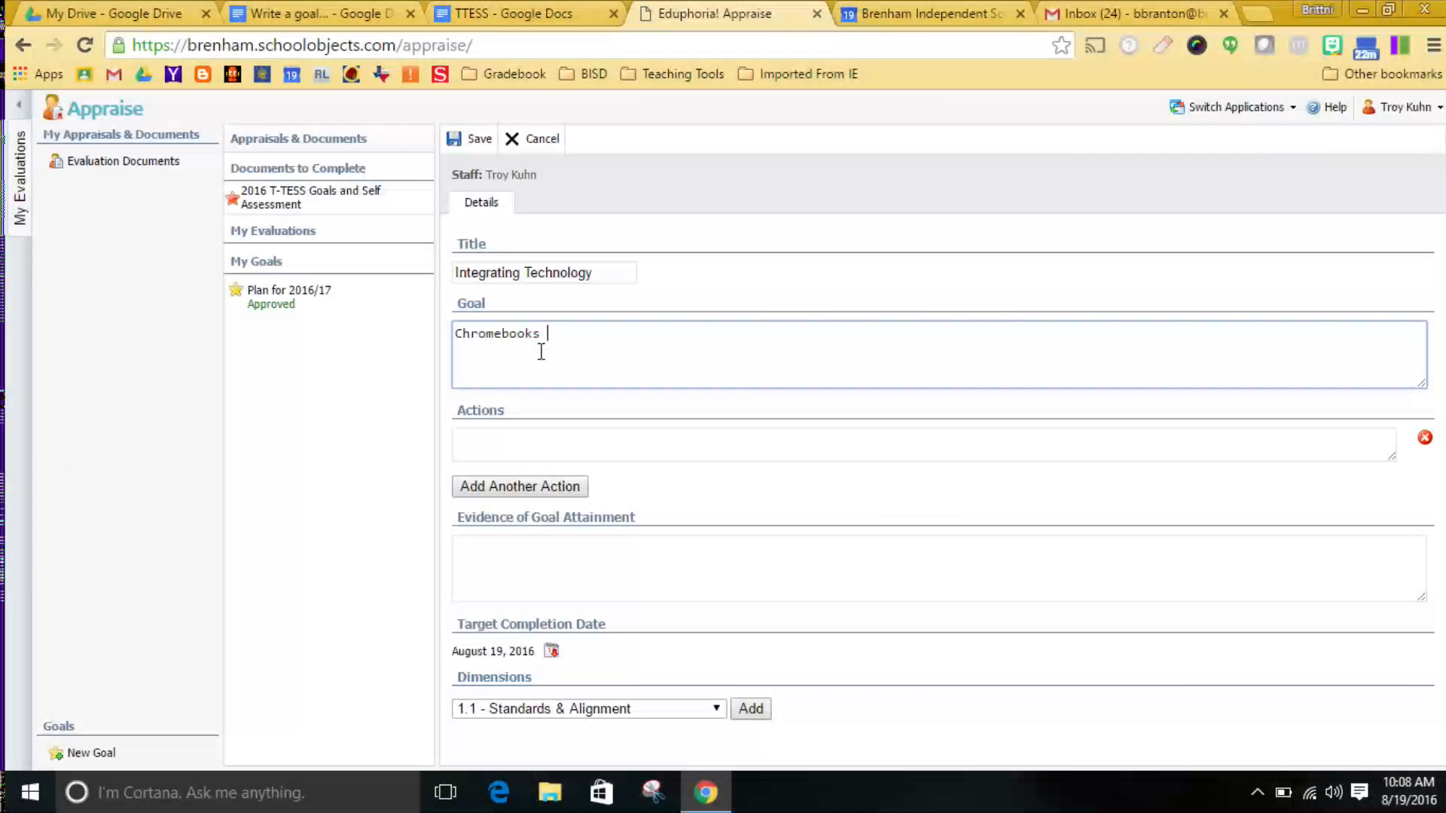
text(will be used during 50)
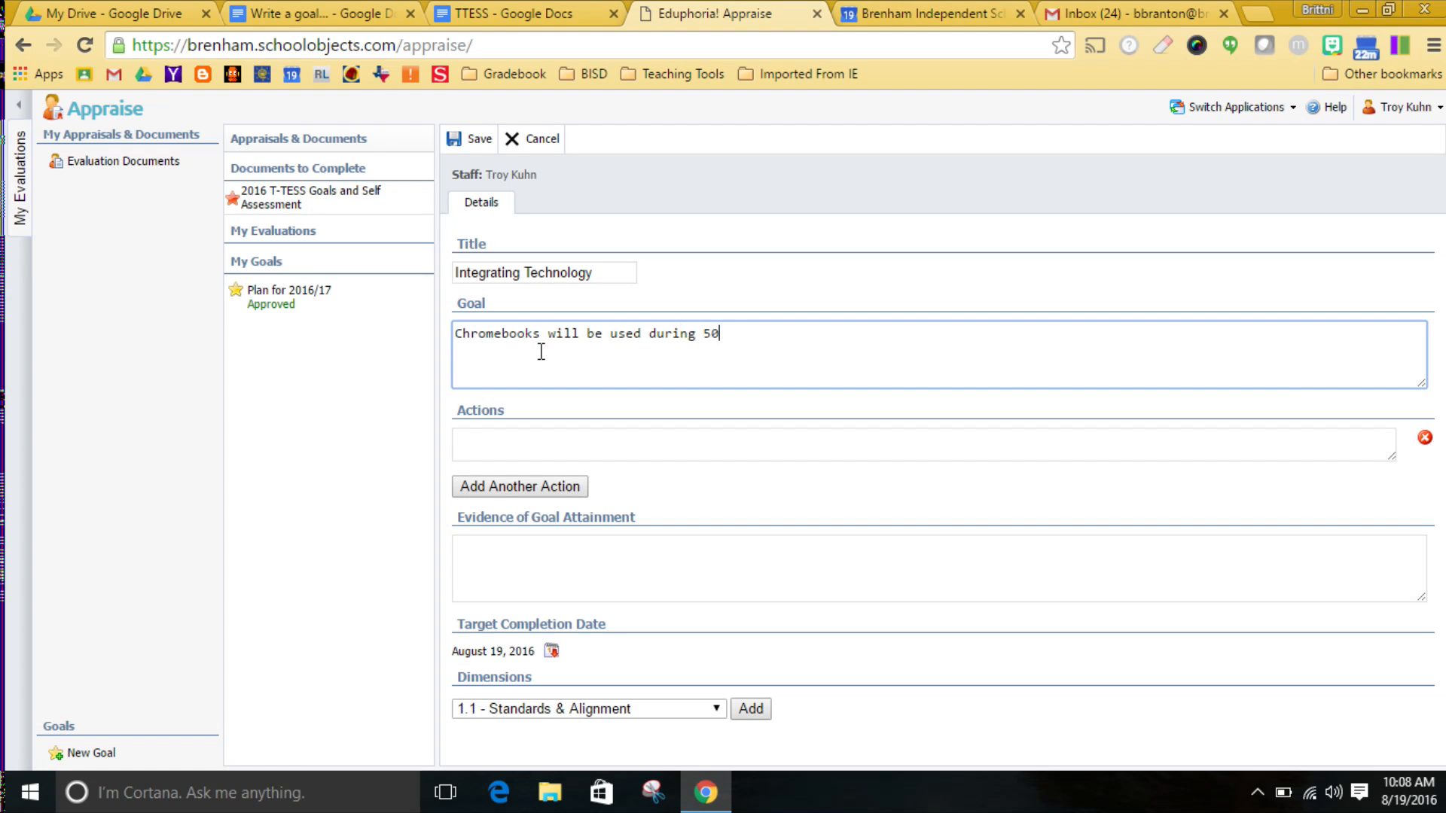
text(% of my lessons for students to)
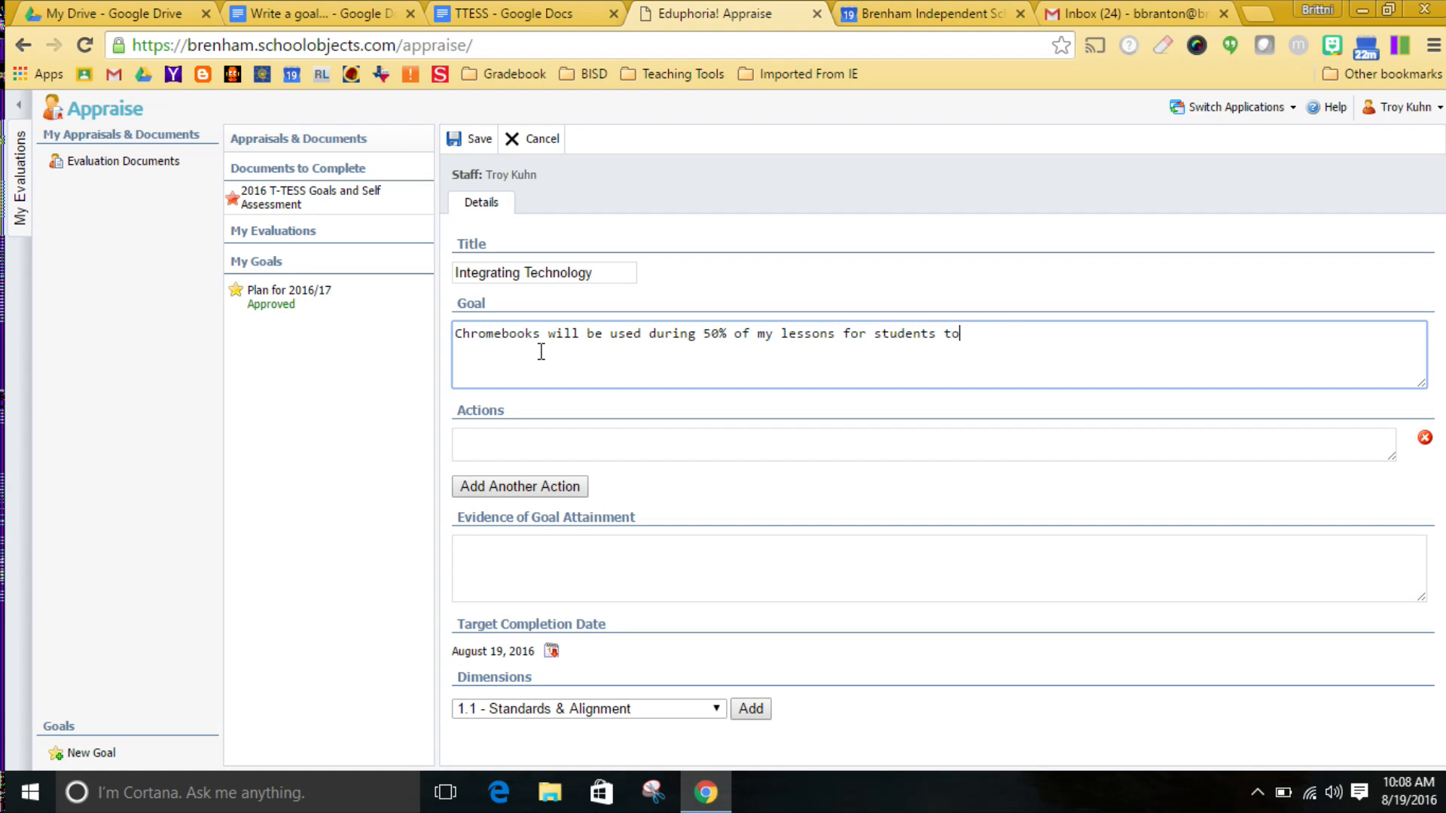
text( research and create.)
Enter the action "planning my lessons to incorporate technology" for the goal, correcting the misspelled word with the spelling suggestion.
click(525, 446)
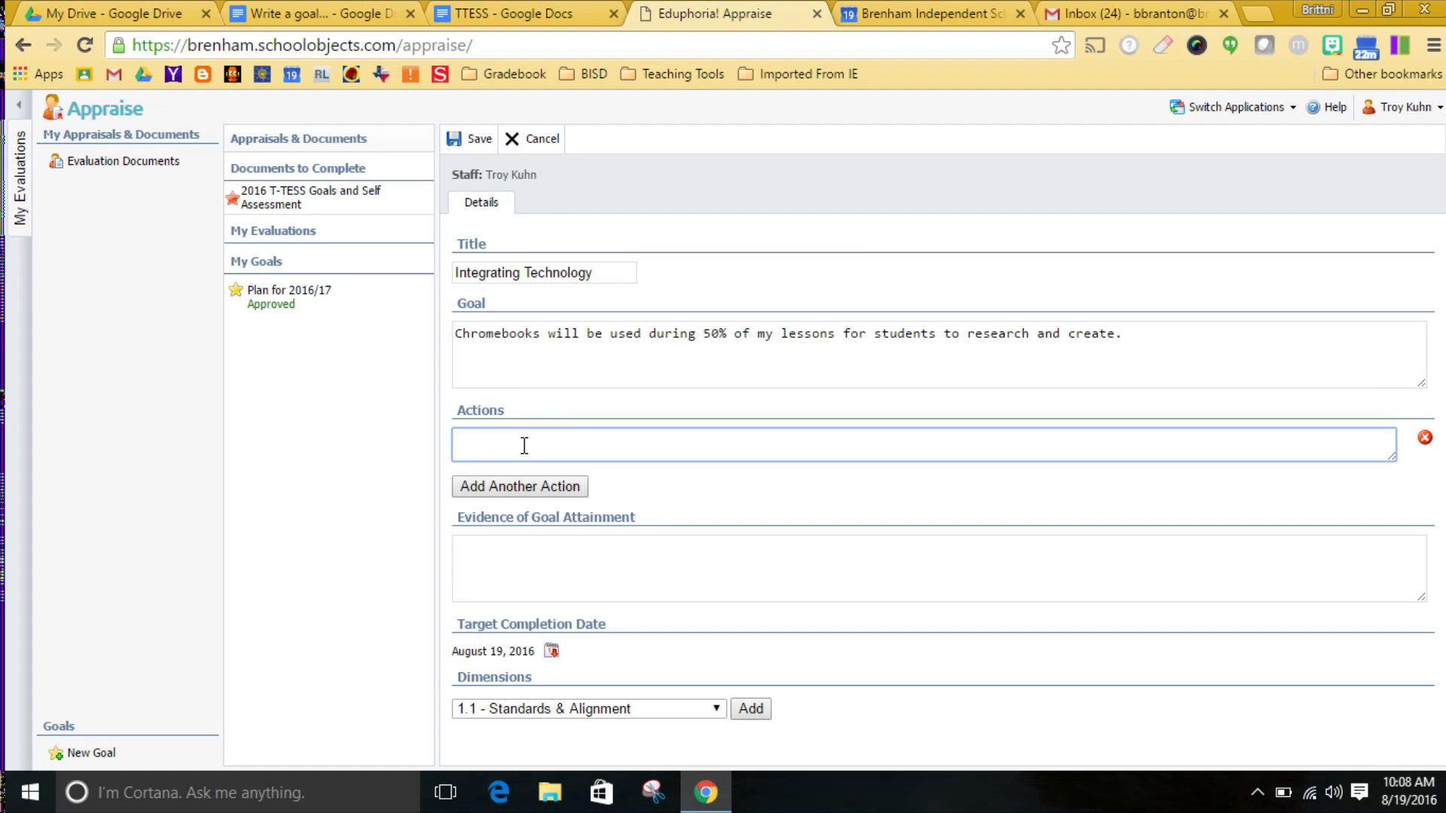
text(planning m)
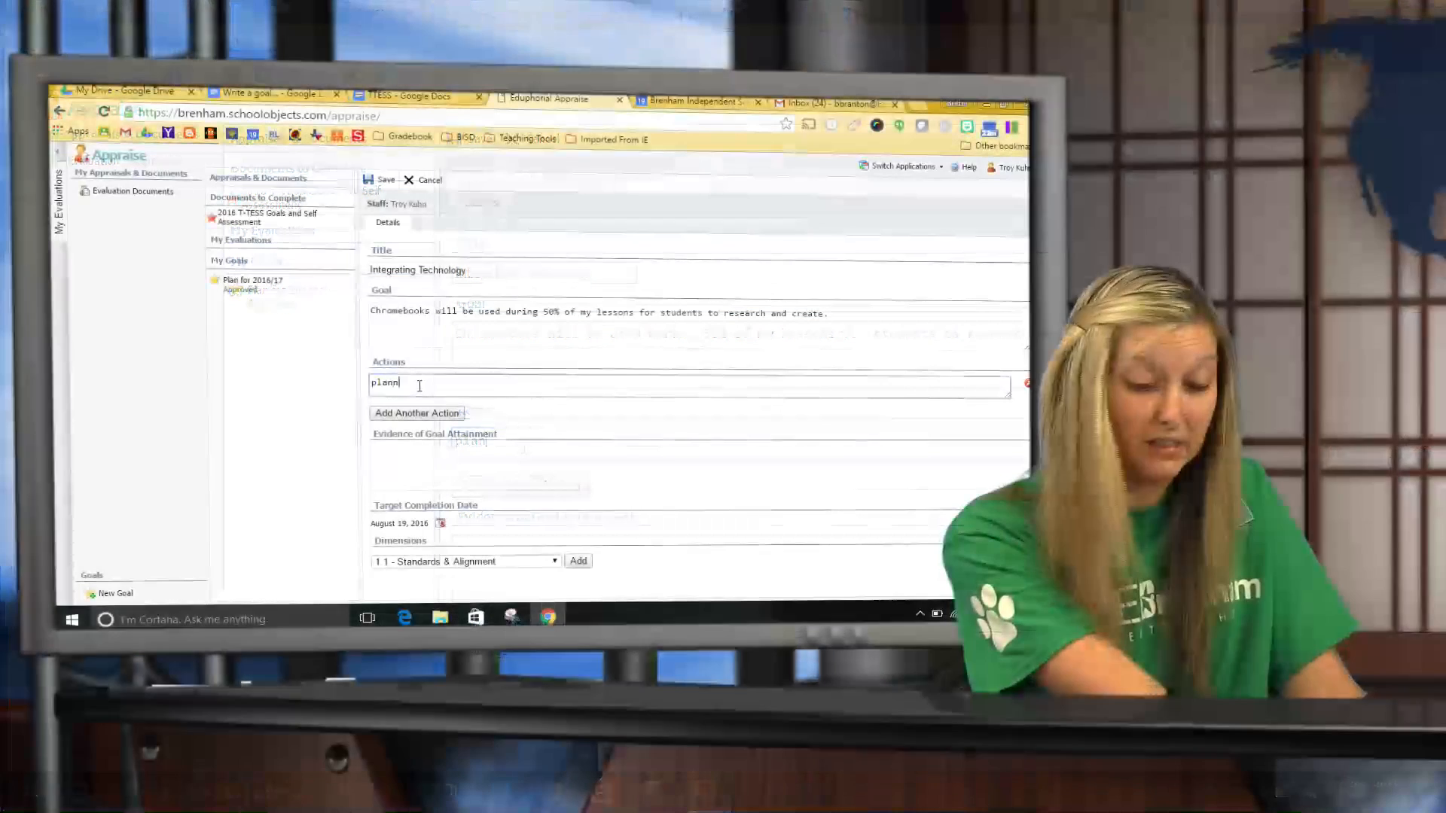
text(y lessons t)
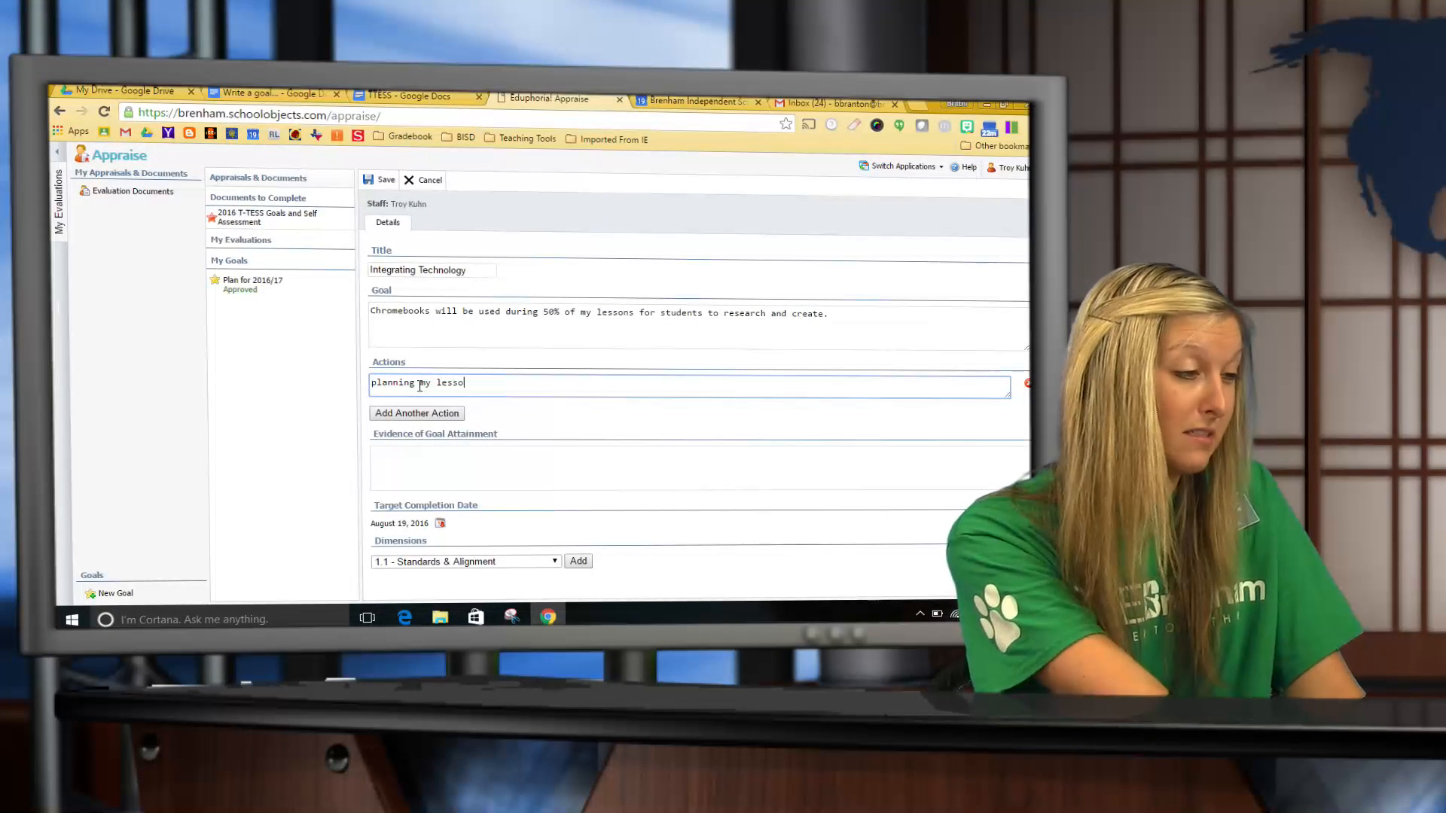
text(o inco)
text(porate technology)
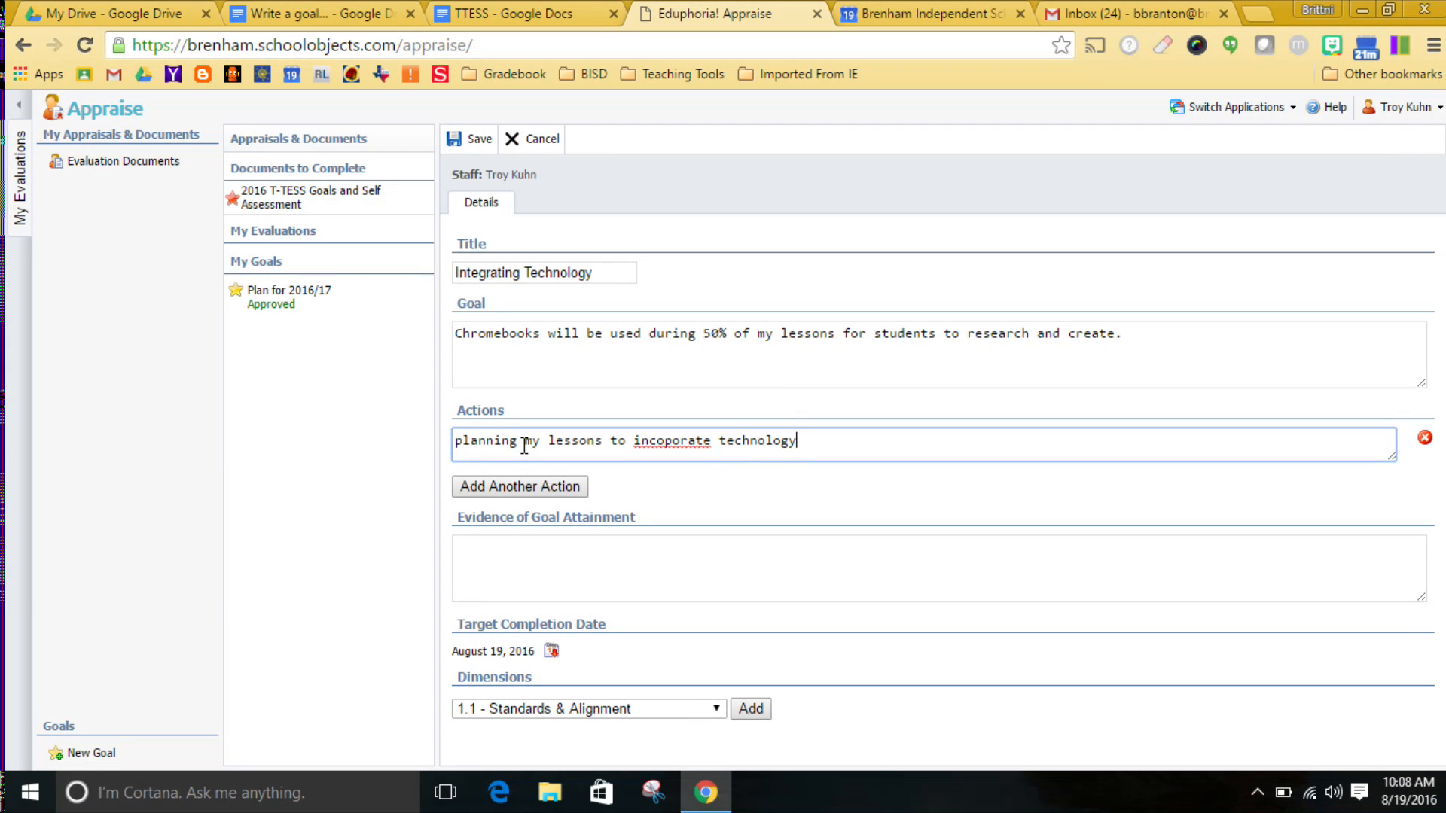
right_click(657, 441)
click(689, 373)
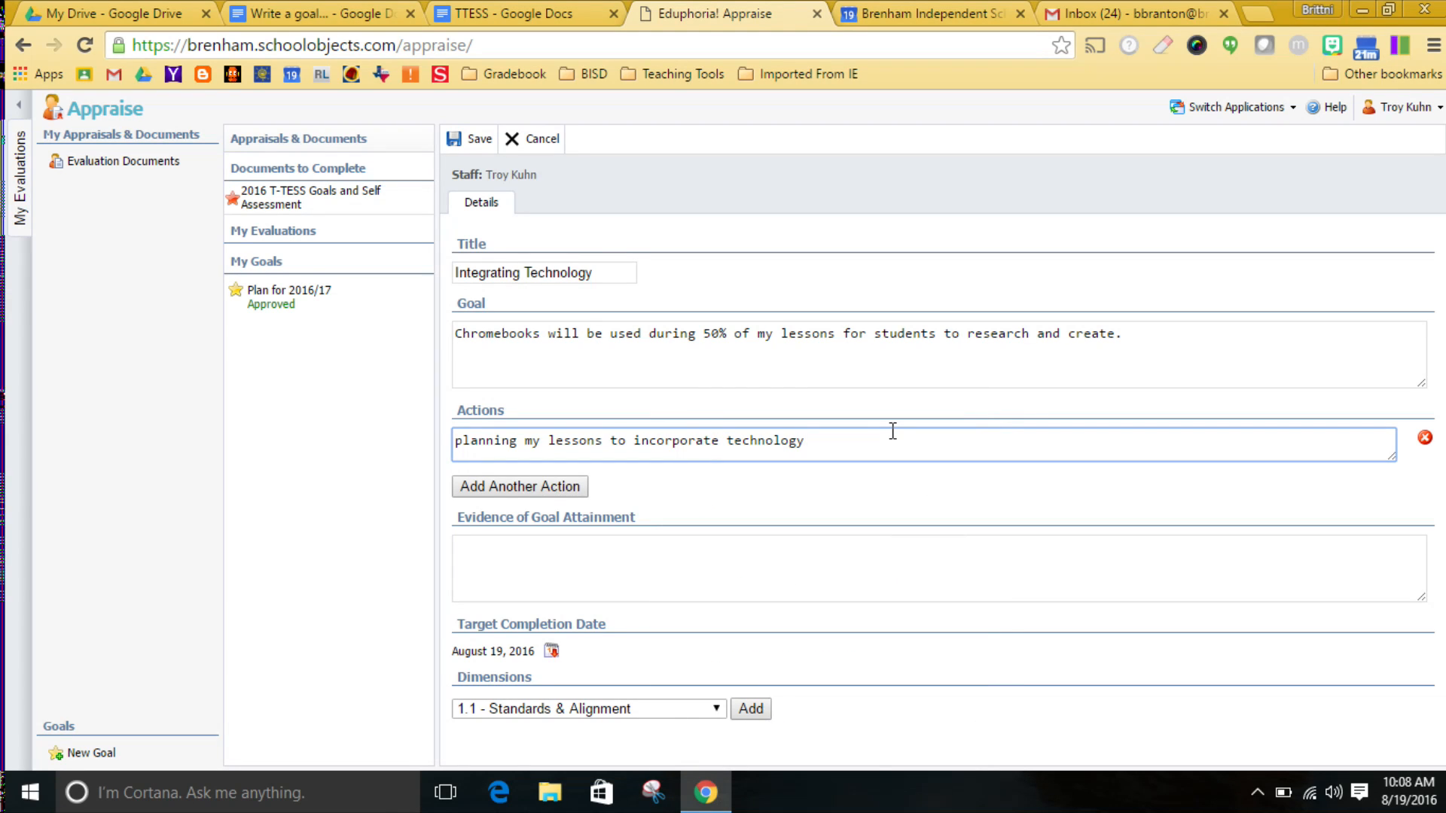
Enter "lessons plans, students creations" as the evidence of goal attainment.
click(483, 558)
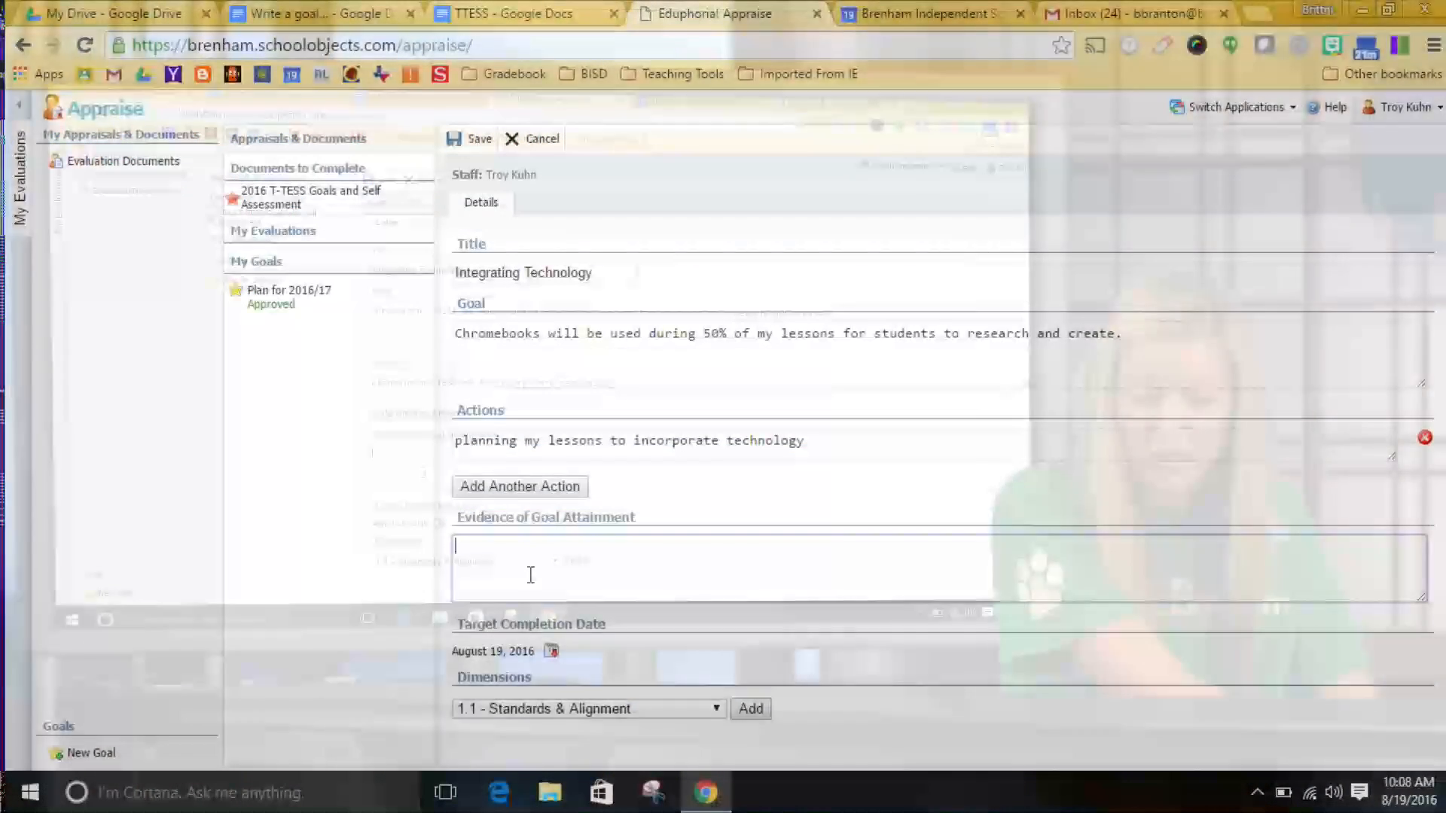
text(lessons)
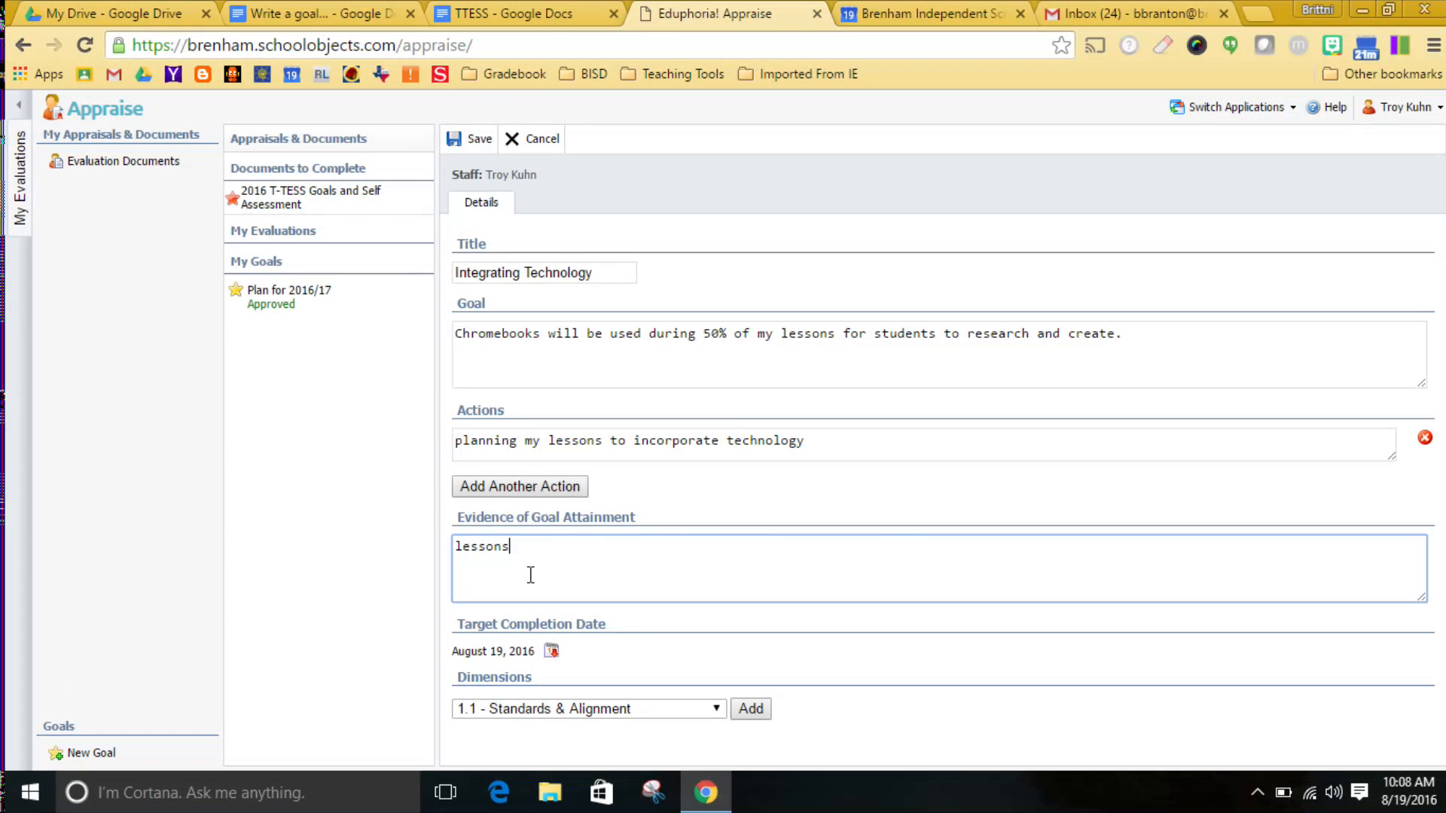
text( plans, students creations)
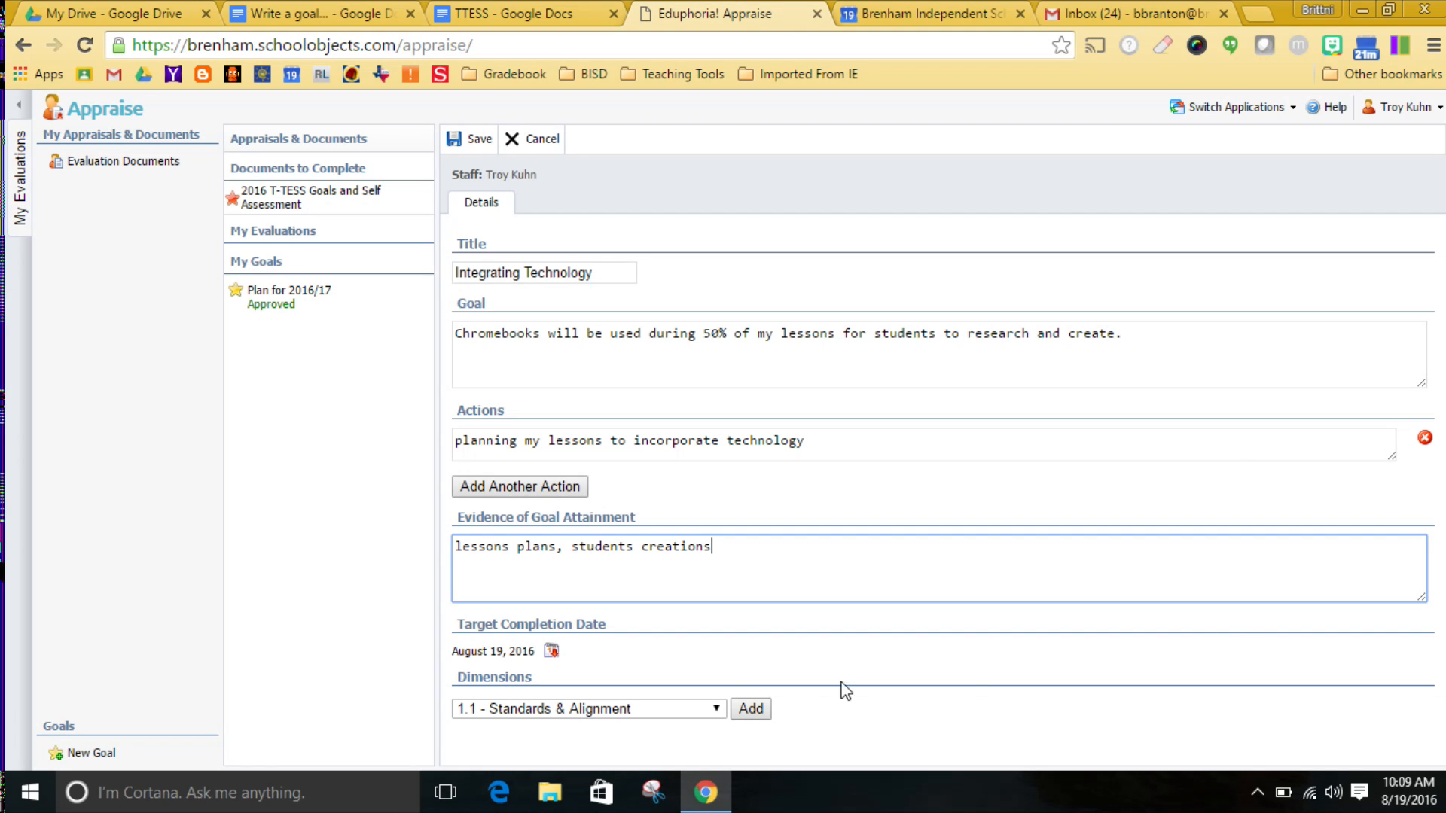
Add the dimensions 2.1 - Achieving Expectations and 1.4 - Activities to the technology goal and save it.
click(534, 709)
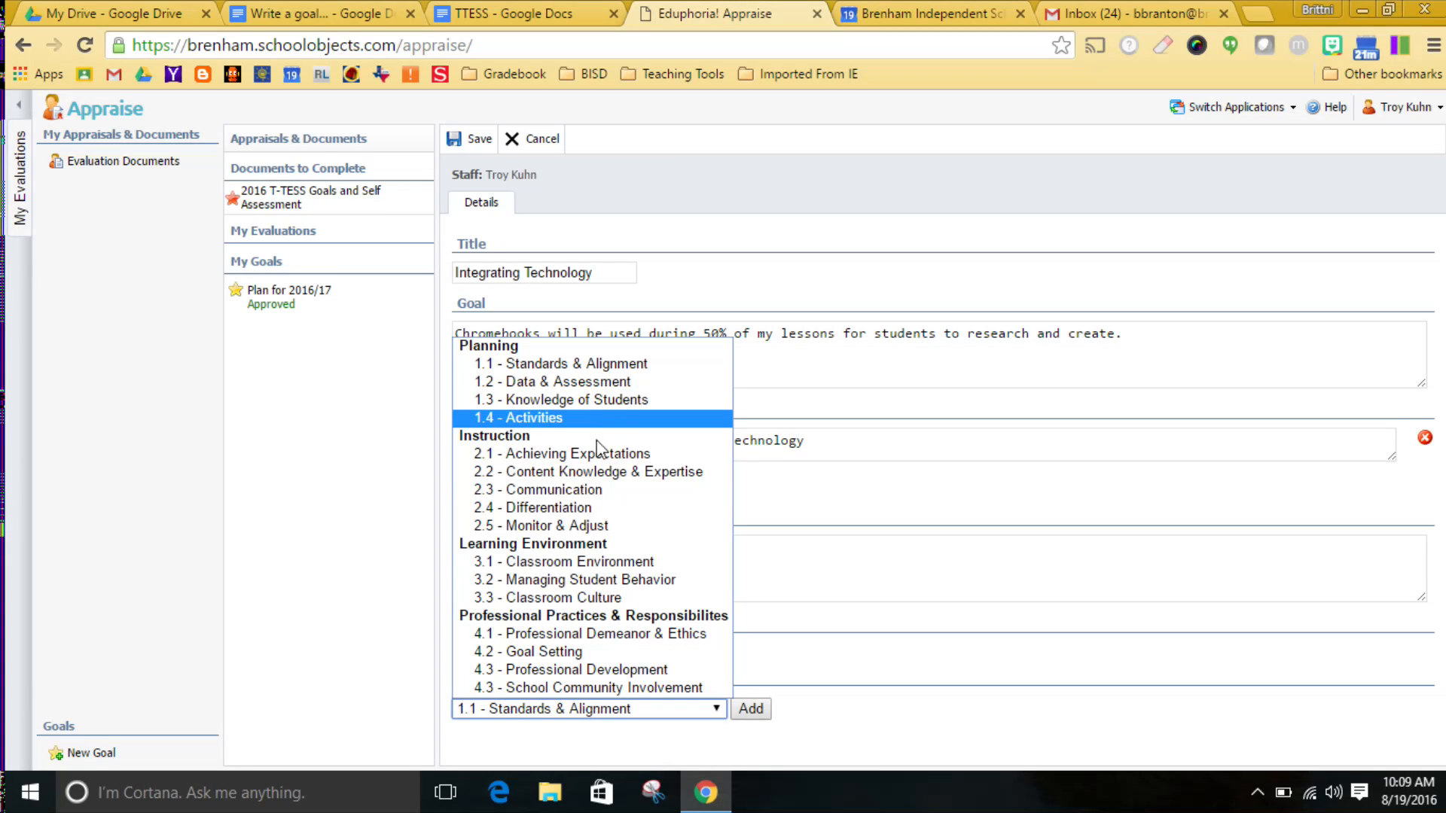
click(669, 453)
click(762, 715)
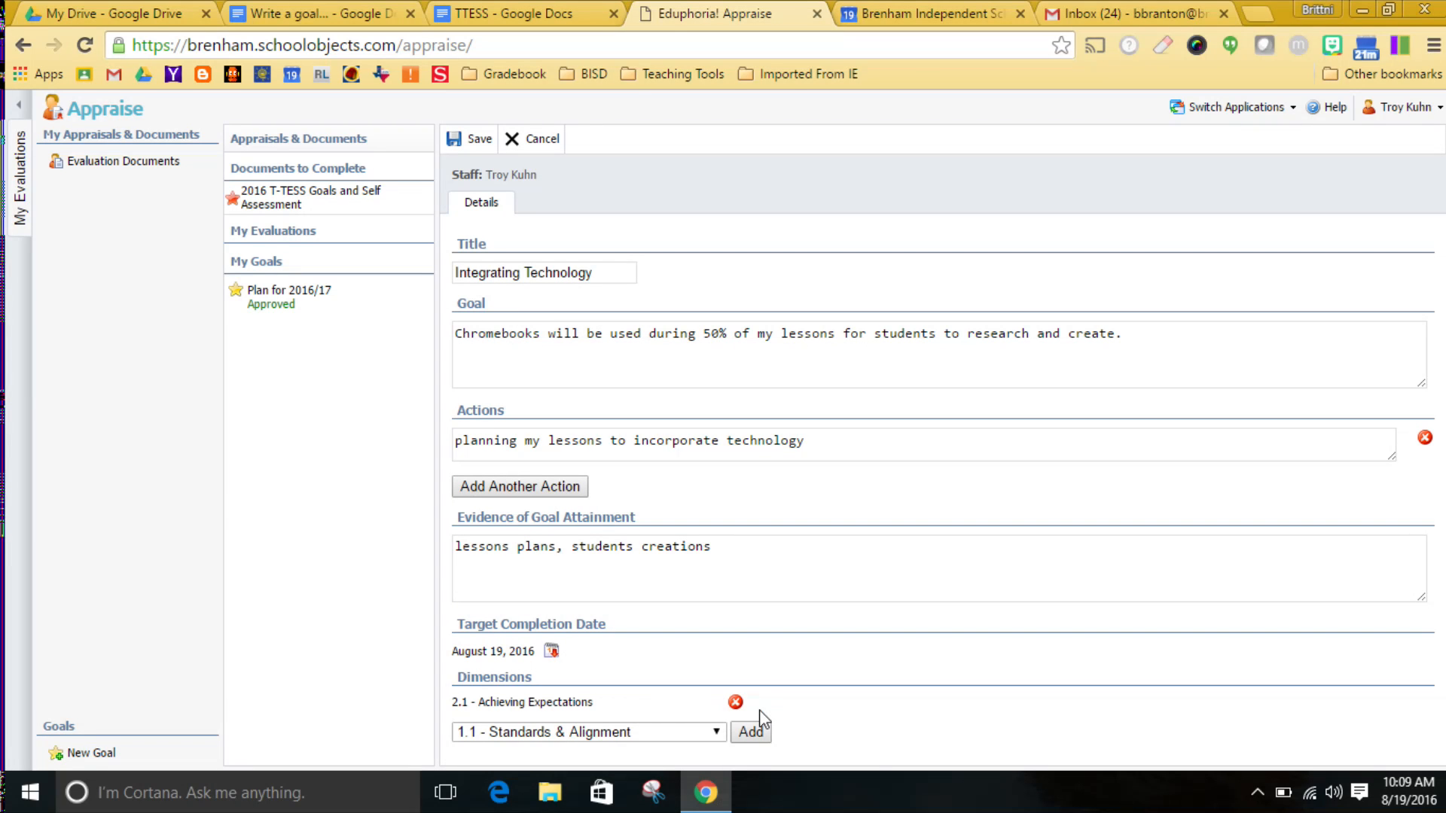
click(715, 732)
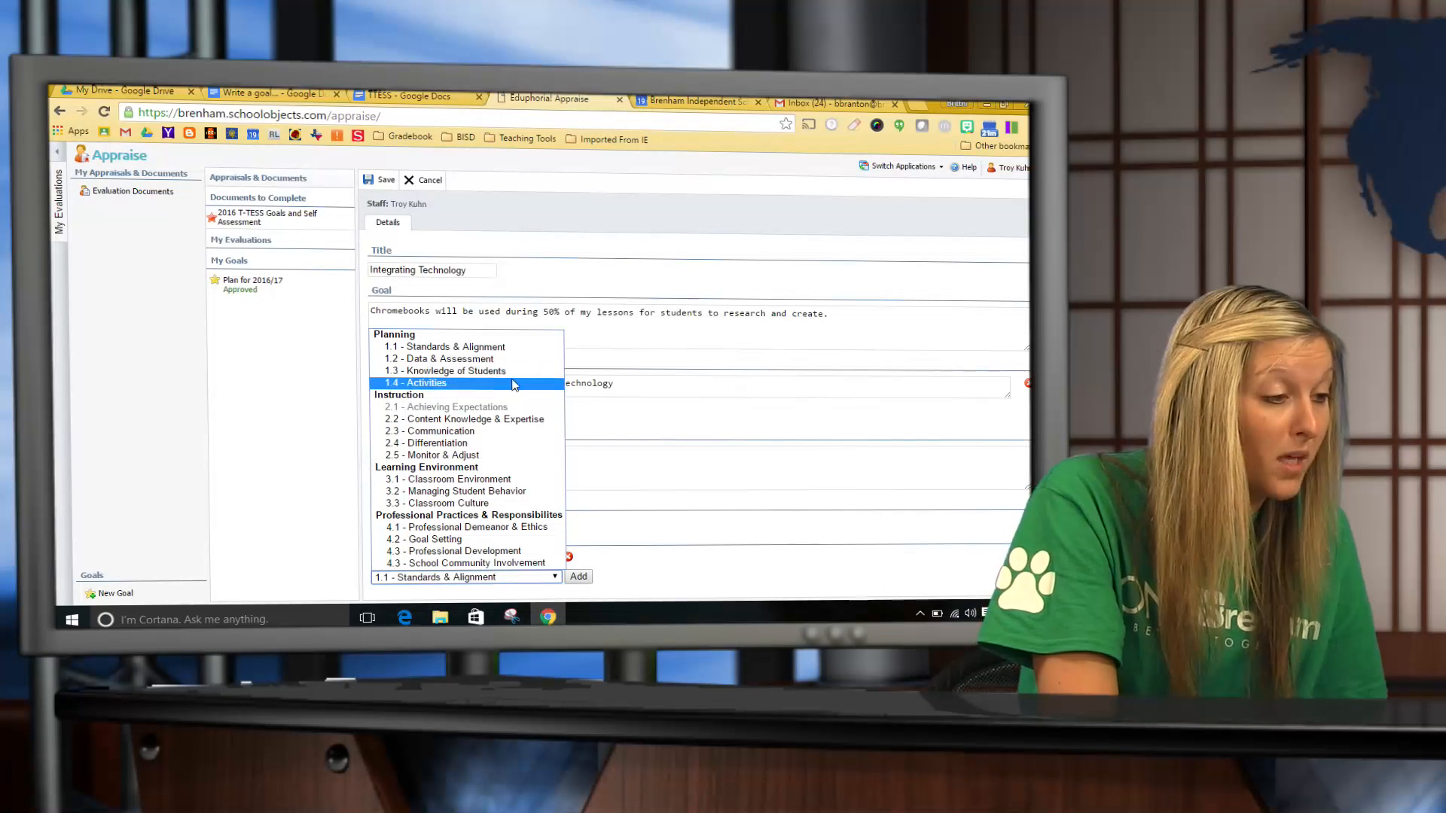
click(506, 385)
click(578, 576)
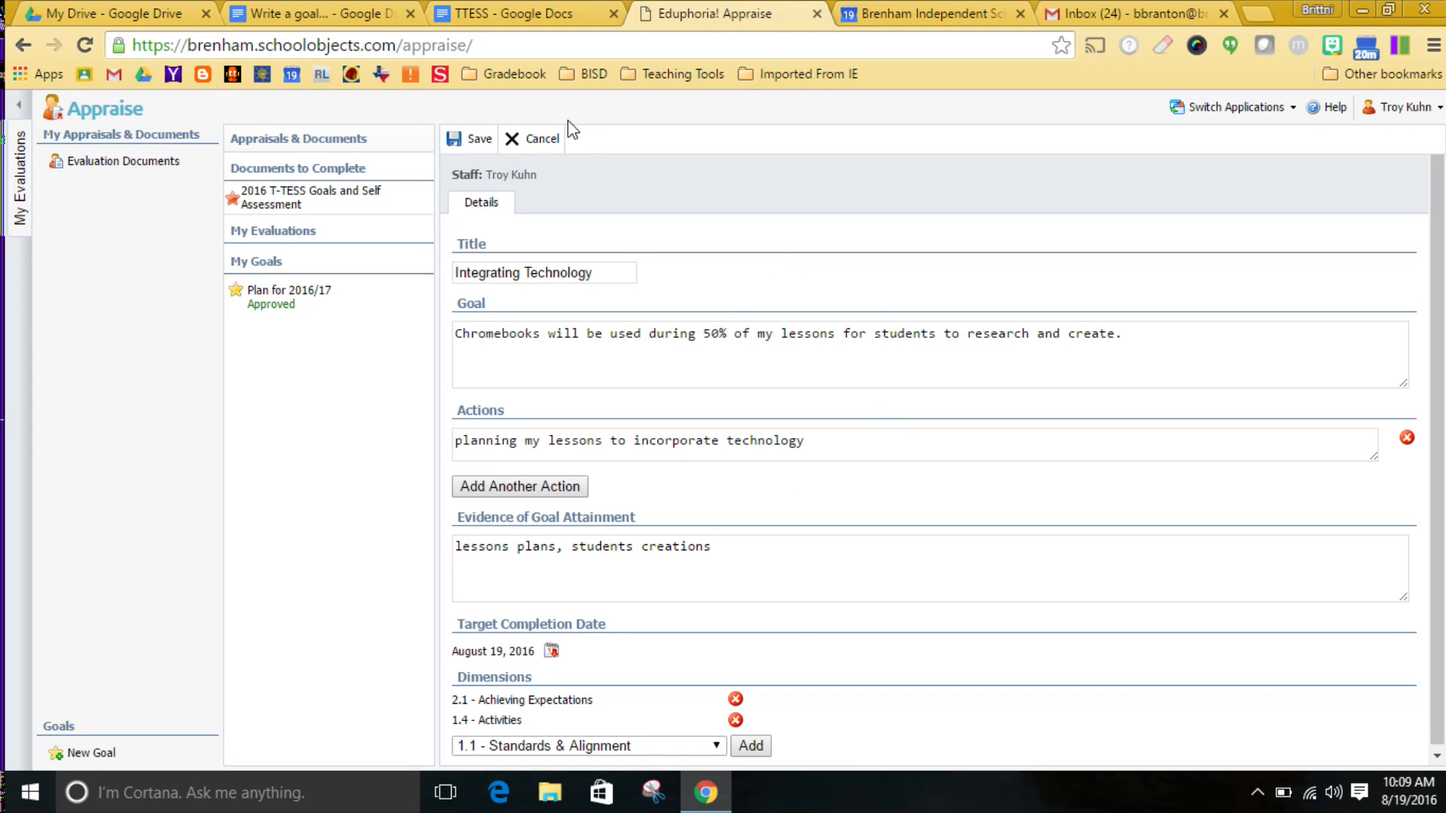
click(476, 143)
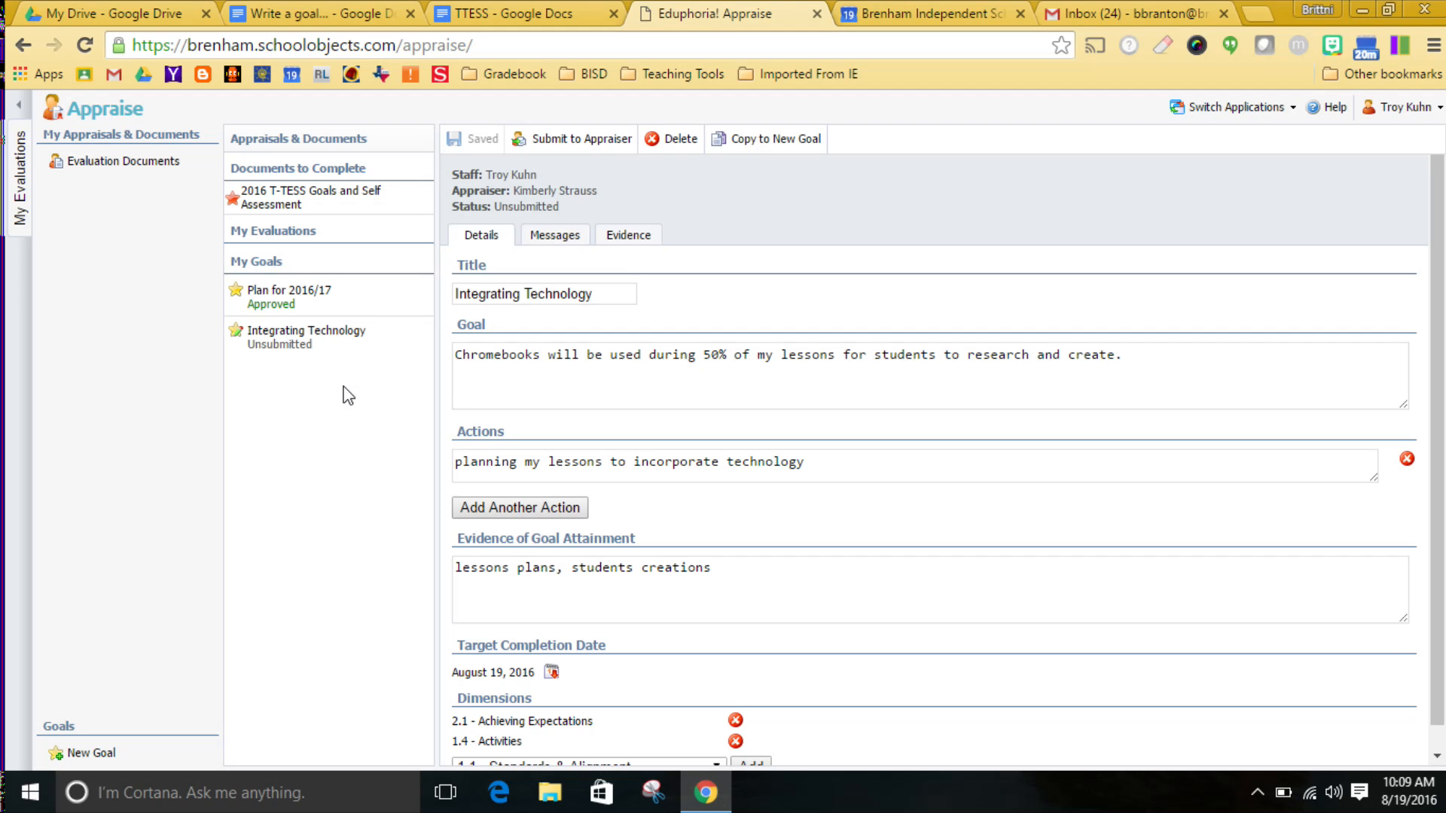
Start a second new goal with the title "jgkjdg" and the goal description "example".
click(75, 751)
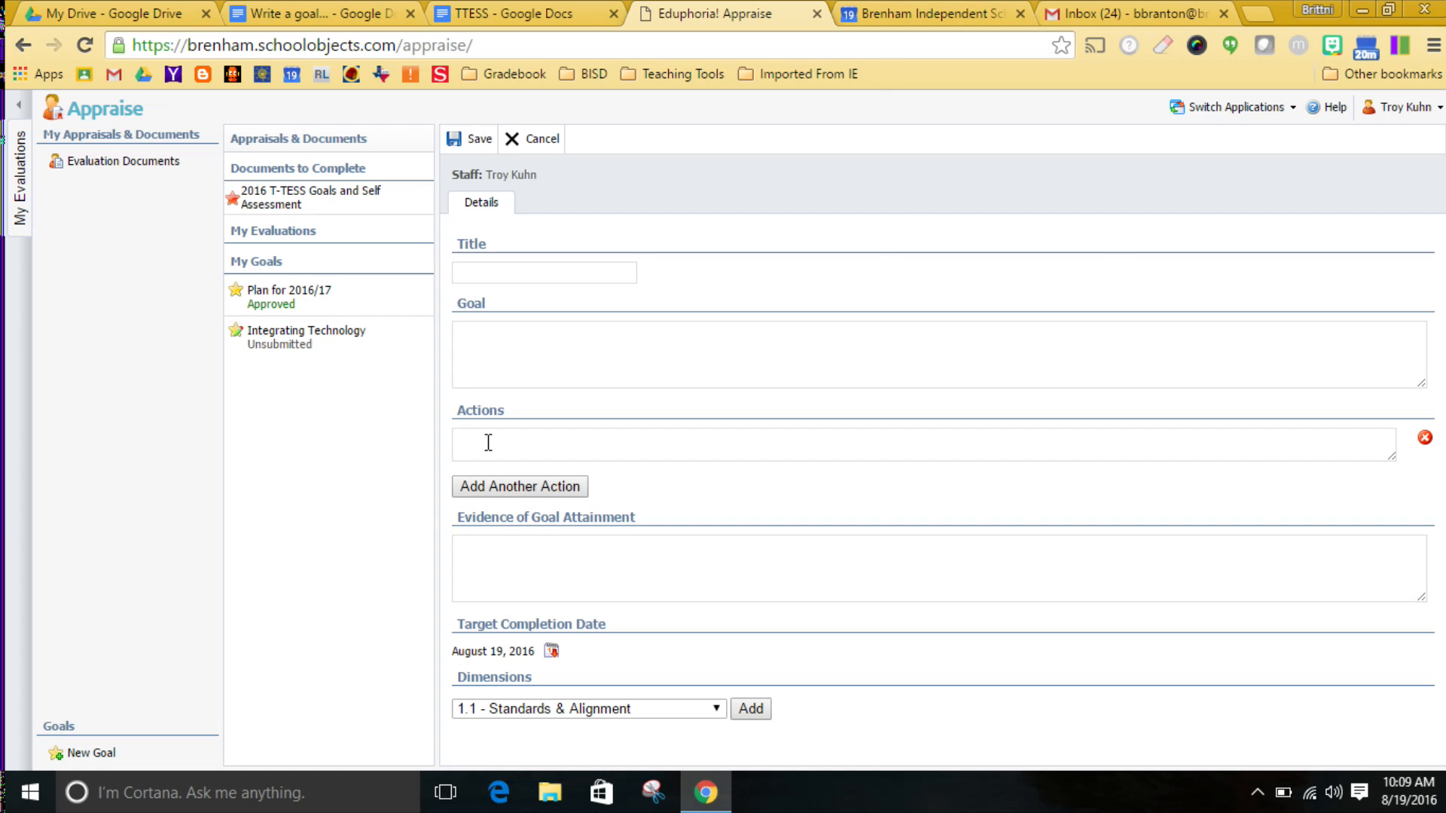
click(547, 277)
text(jgkjdg)
click(531, 334)
text(ple)
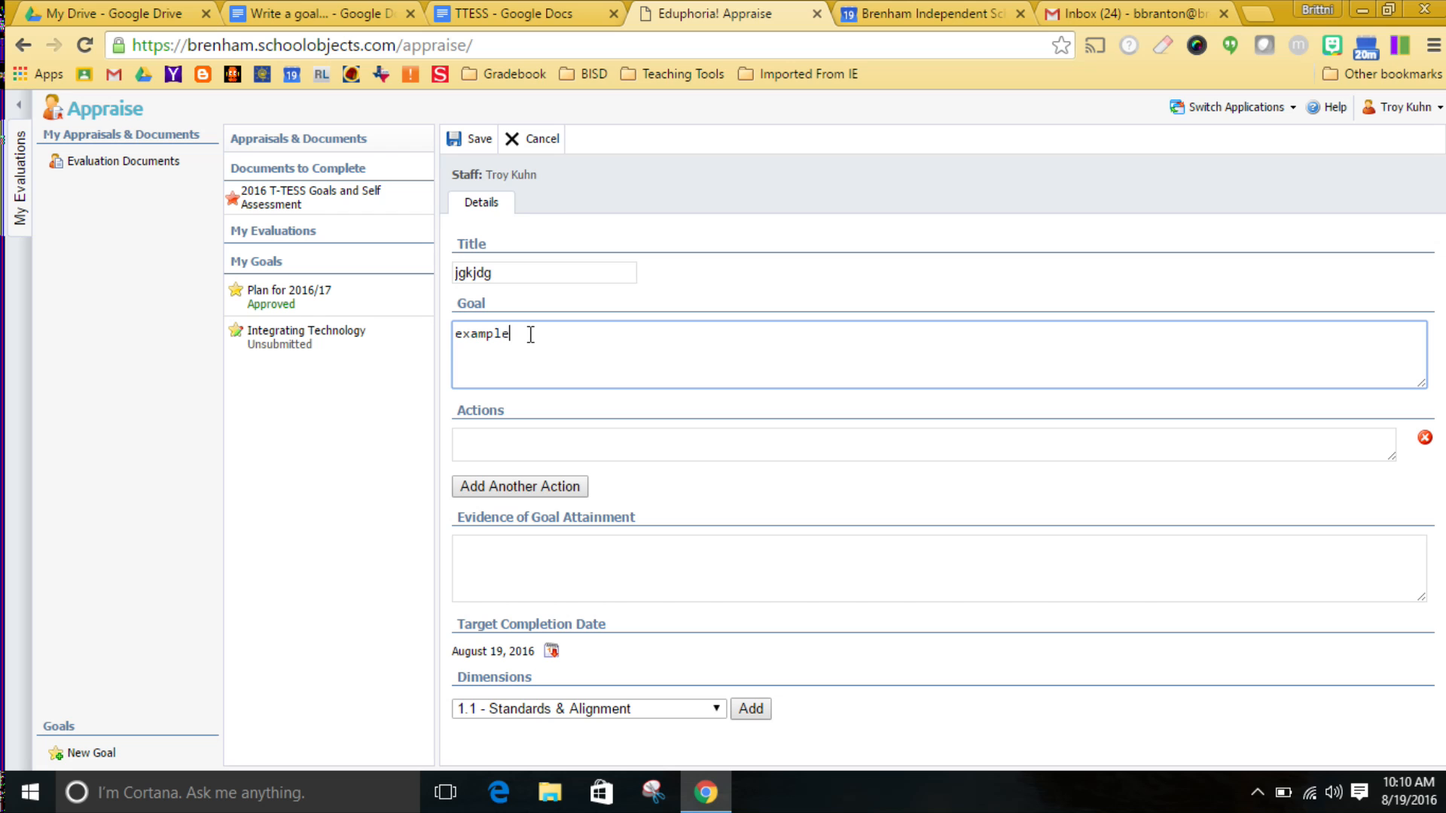
Fill in the second goal's action with "exmple" and its evidence of goal attainment with "example".
click(511, 441)
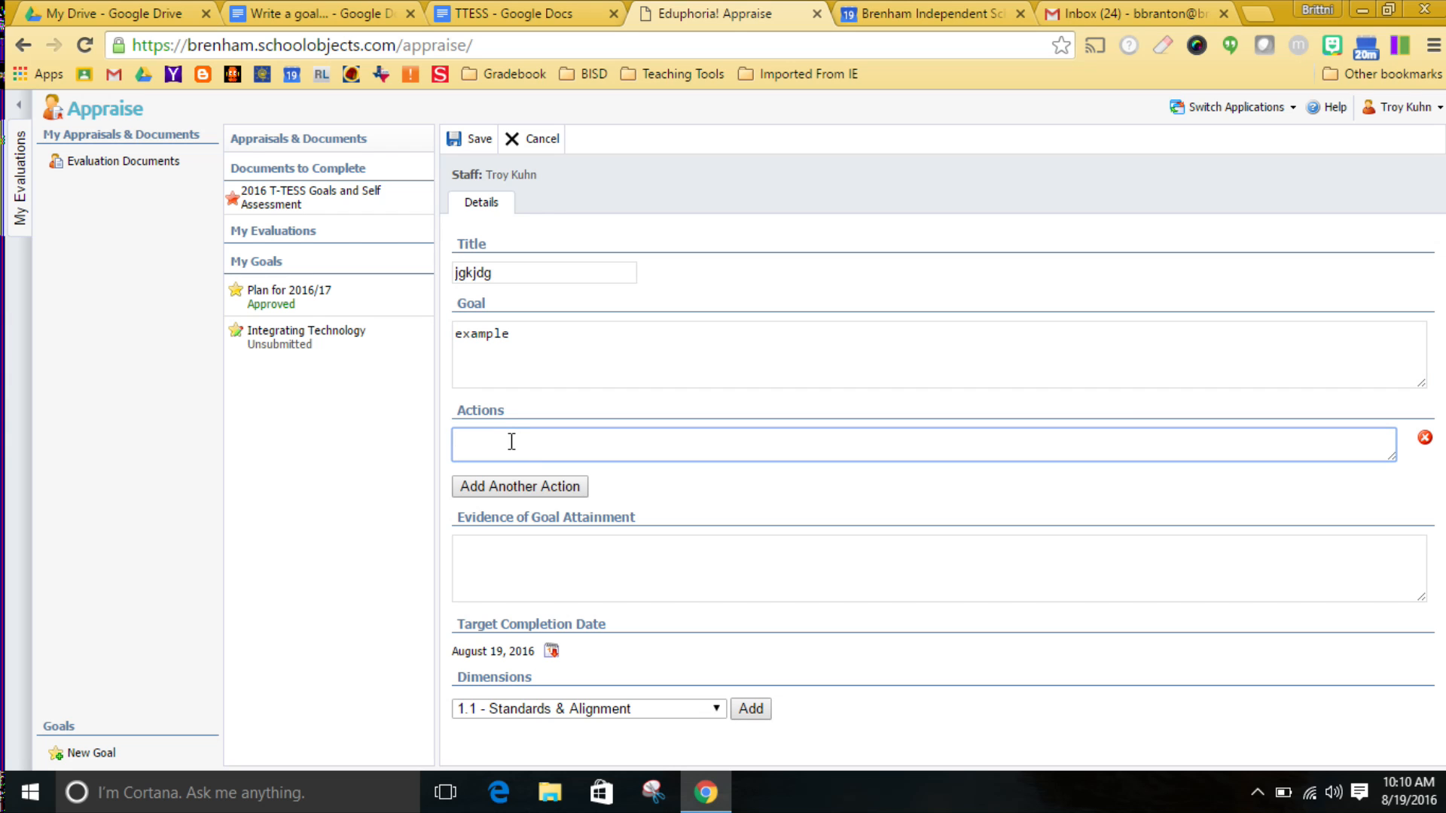
text(exmple)
click(593, 587)
text(example)
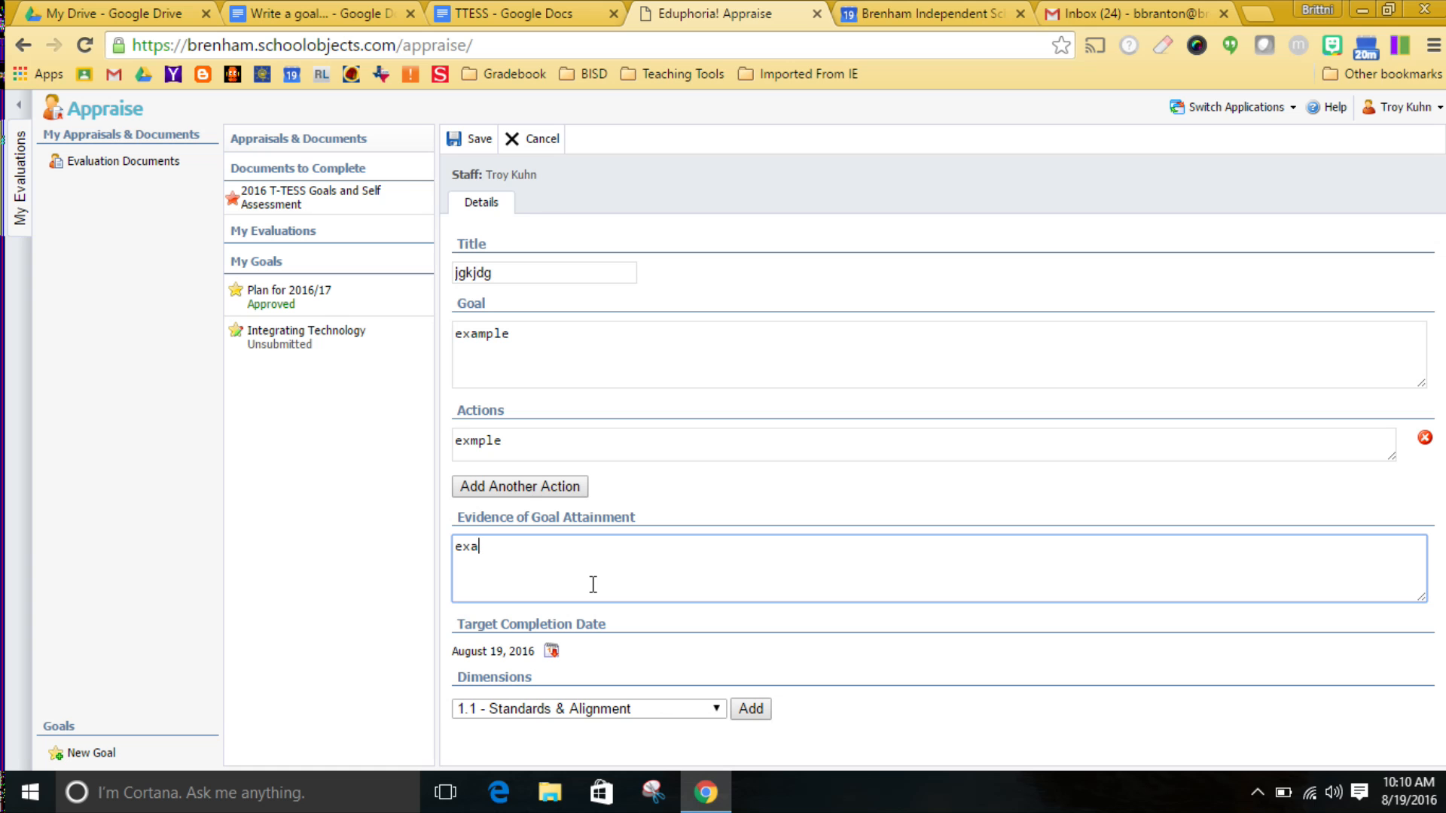
Add the dimensions 4.2 - Goal Setting and 2.3 - Communication to the second goal and save it.
click(652, 708)
click(646, 652)
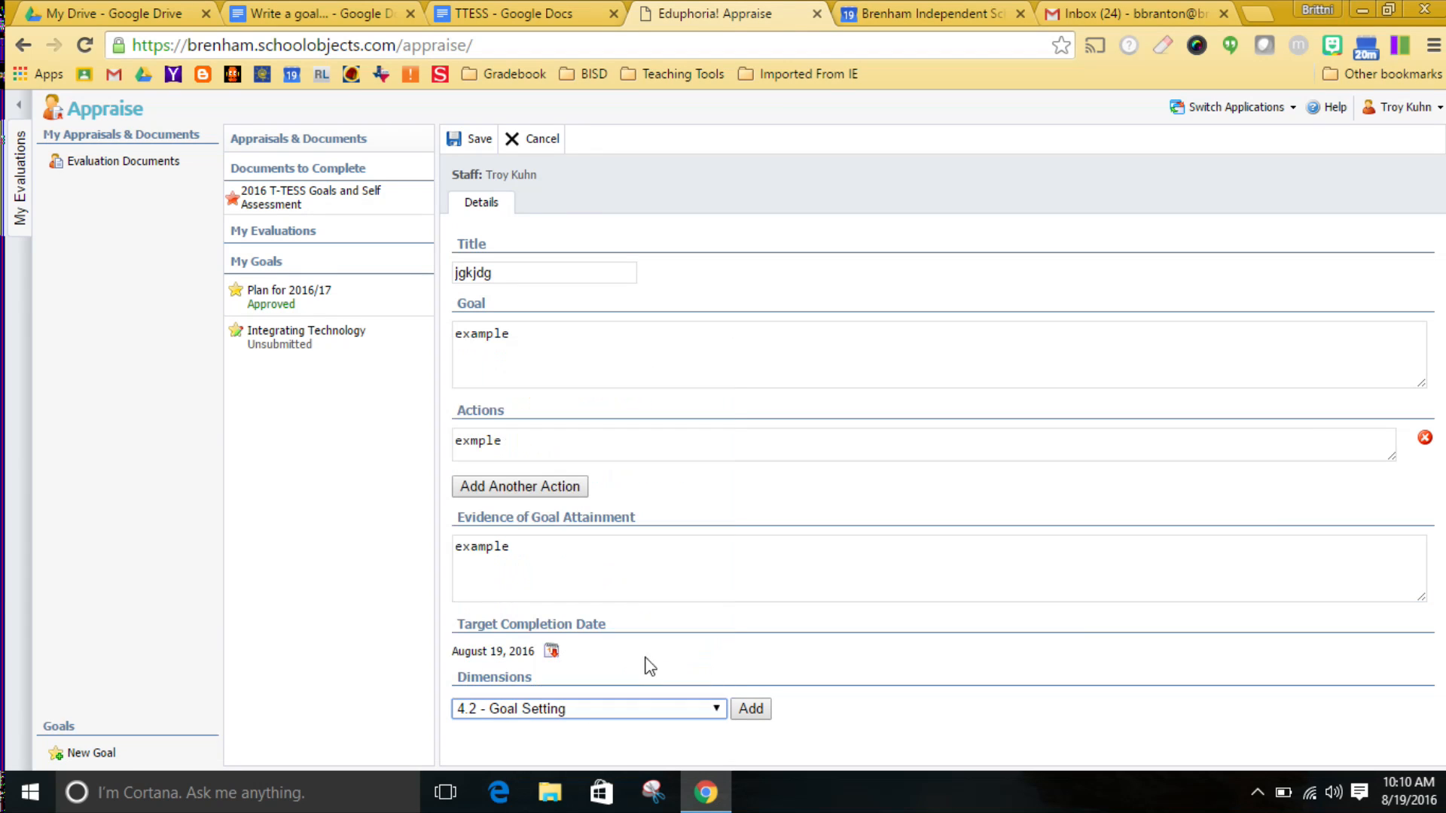
click(749, 709)
click(579, 738)
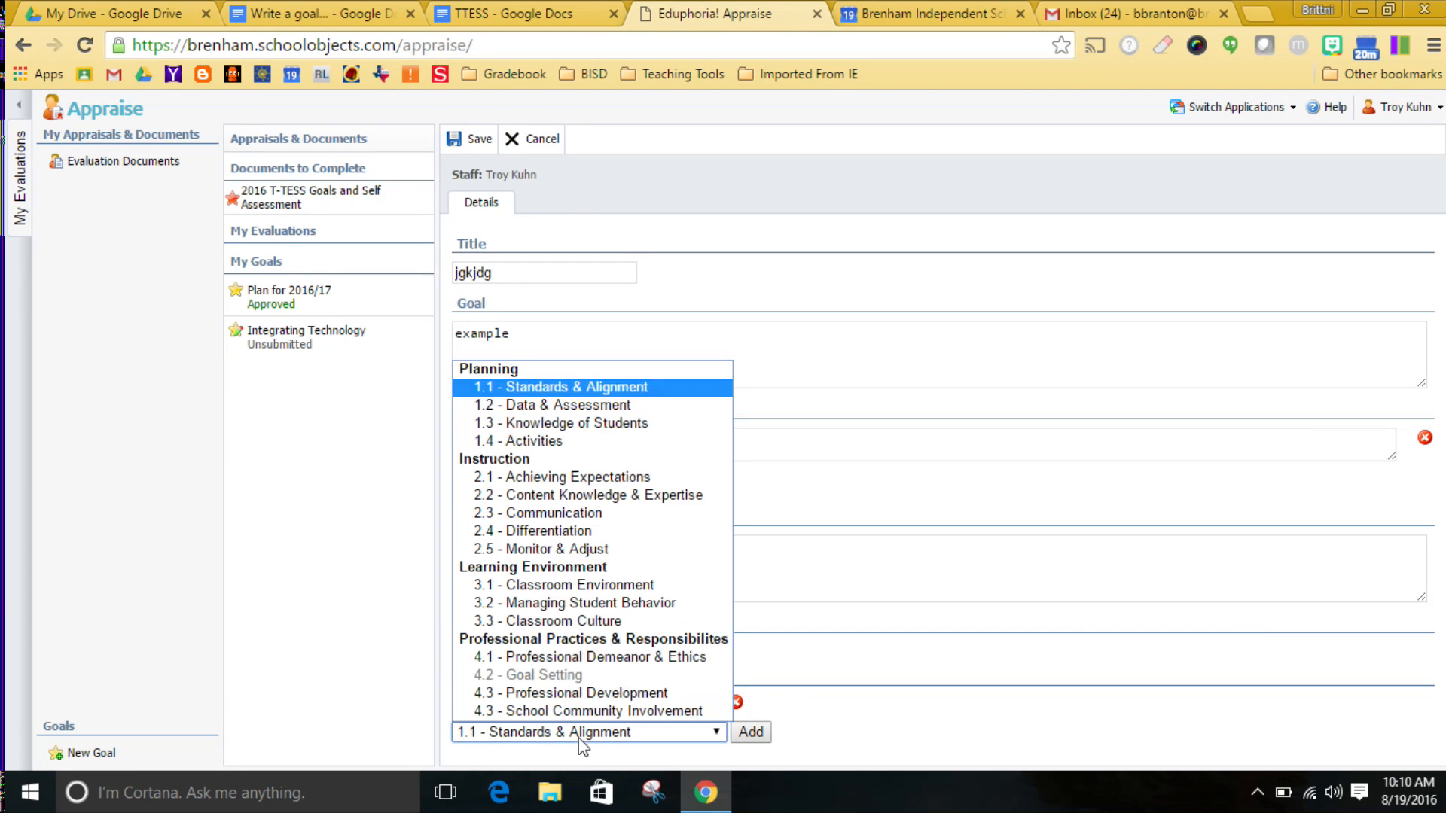
click(581, 512)
click(750, 732)
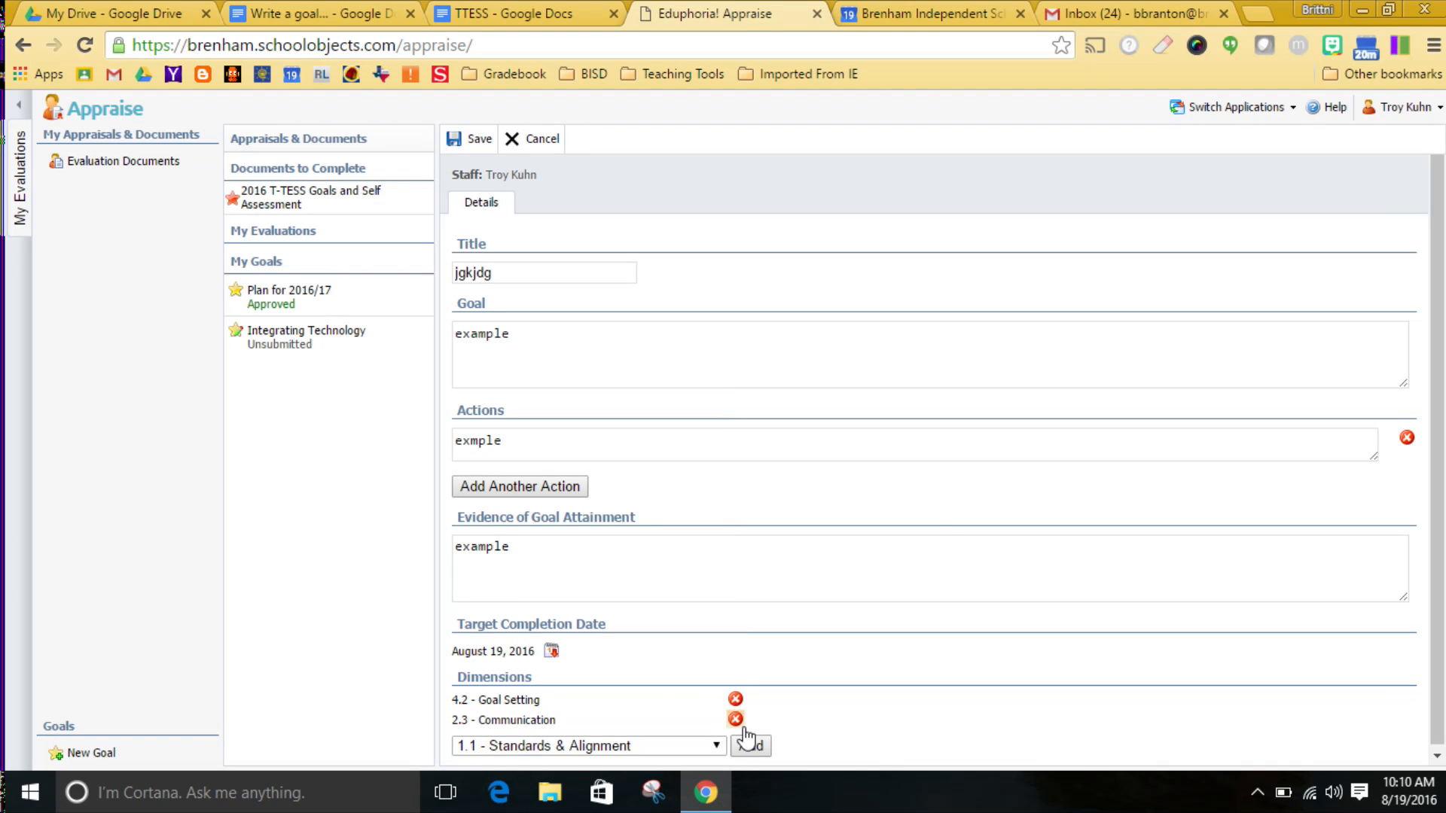
click(475, 140)
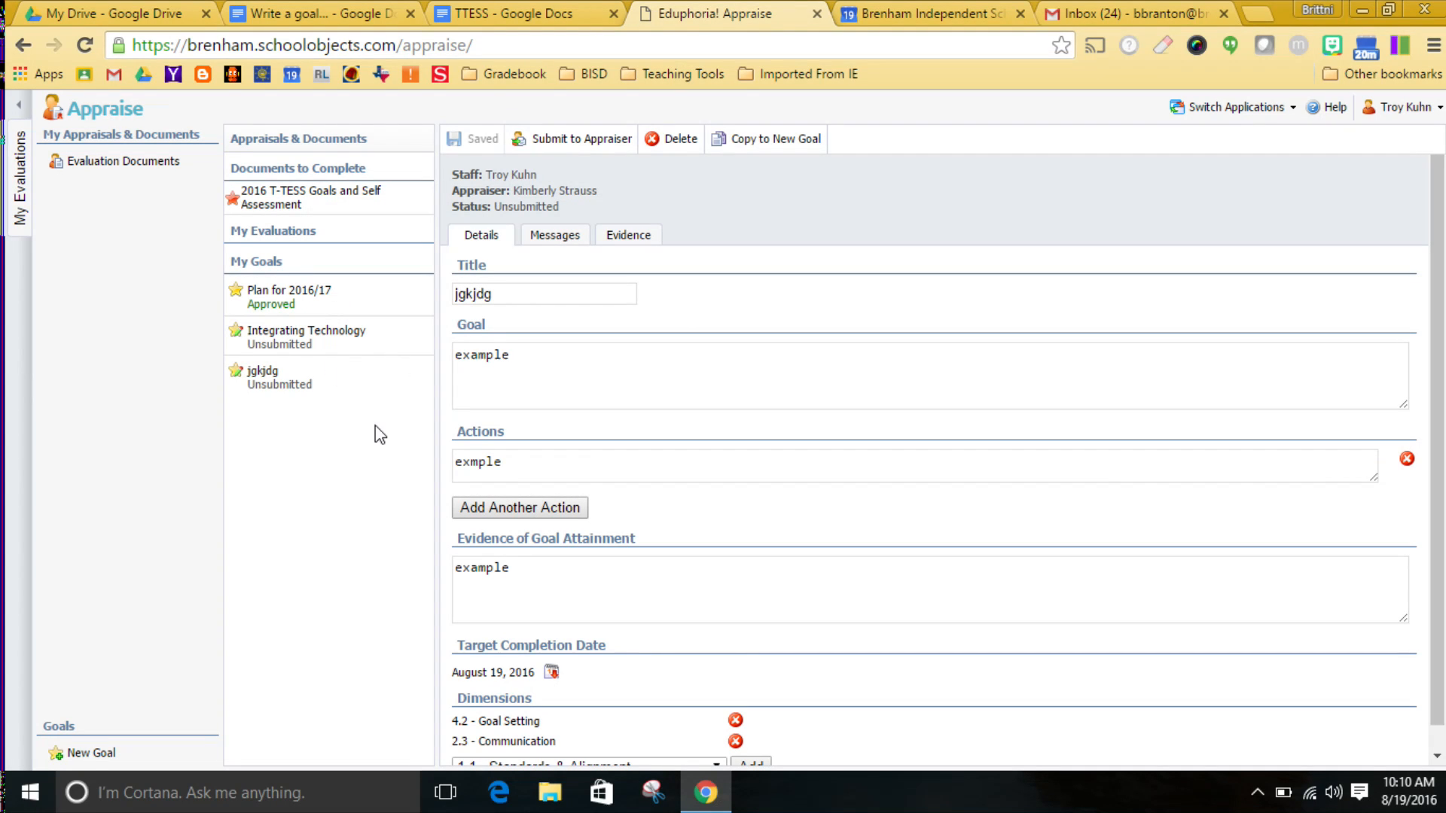
Open the 2016 T-TESS Goals and Self Assessment and answer question 1 with "formal and informal- STAAR, thumbs up and down".
click(340, 202)
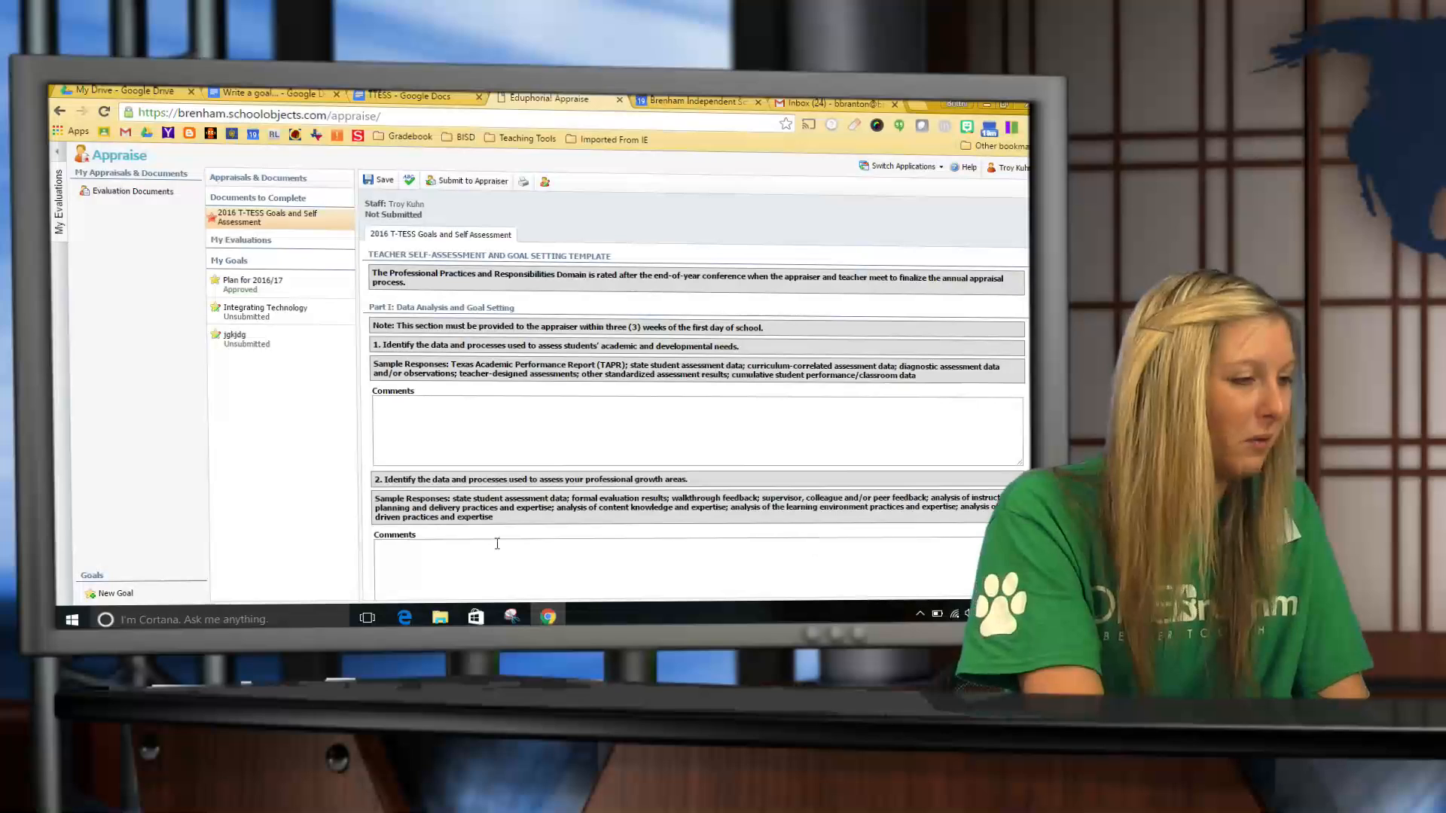
click(515, 421)
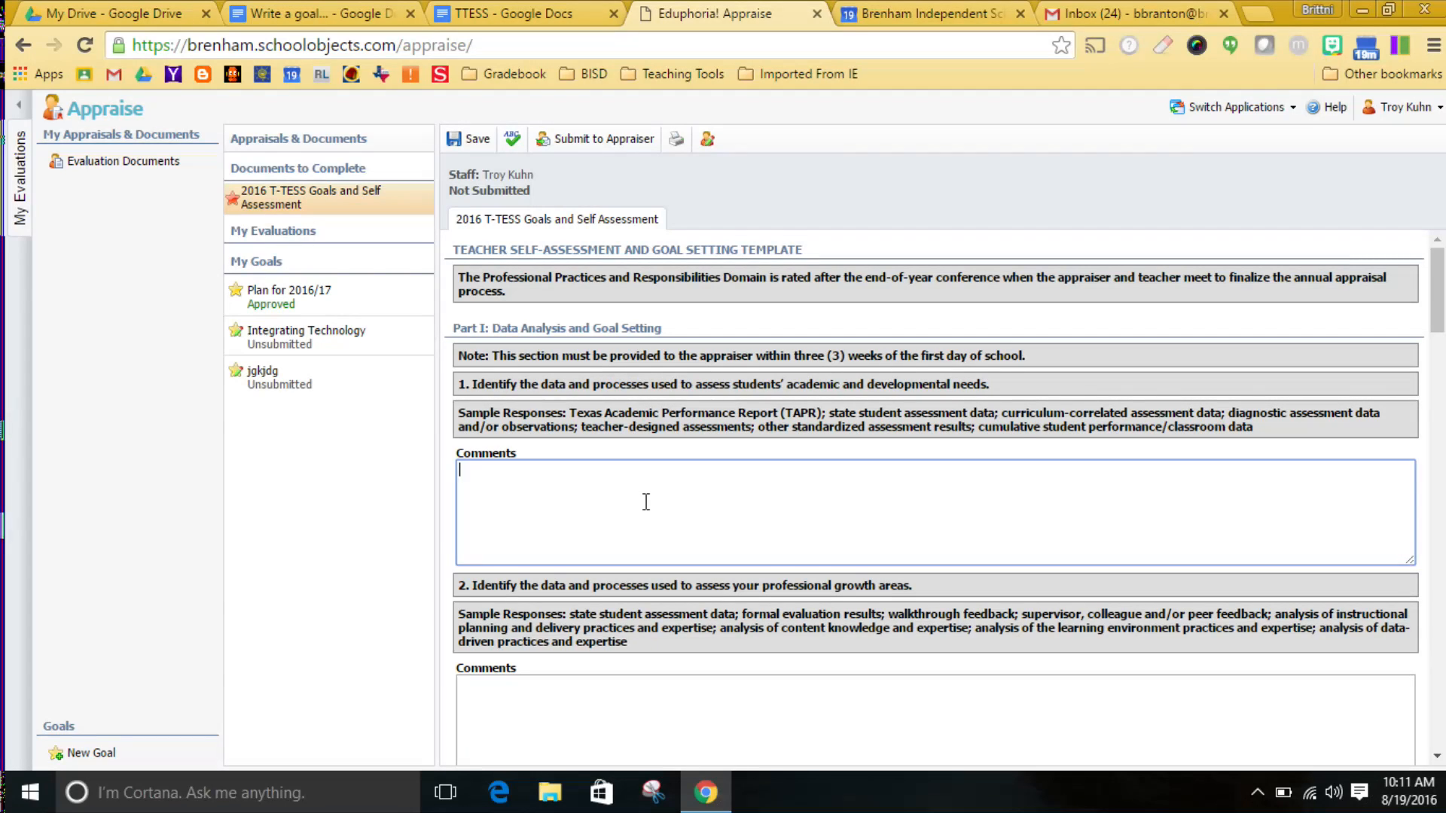
text(ormal and informal- STAAR, thumbs up and down)
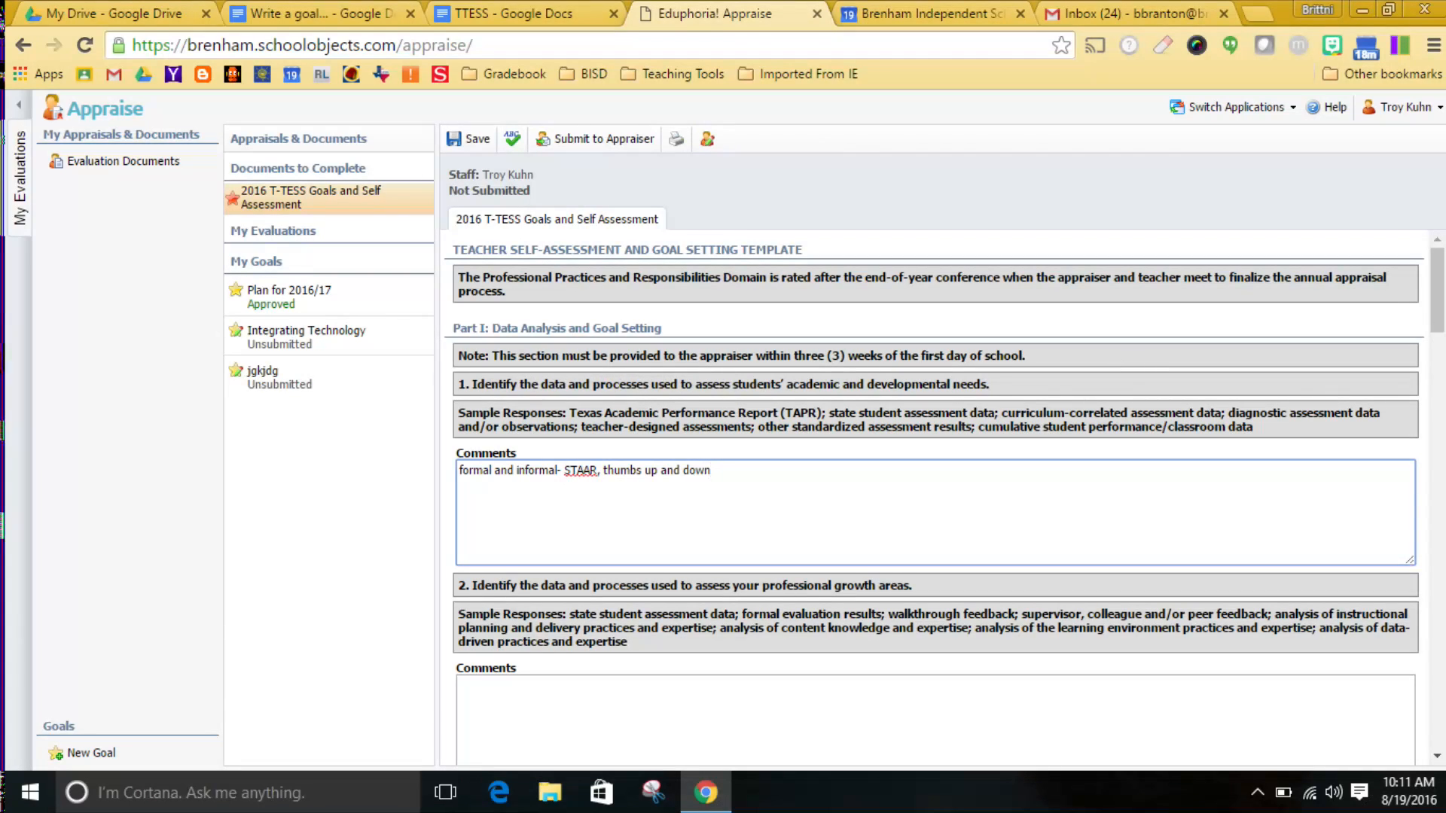
drag(1441, 313, 1441, 337)
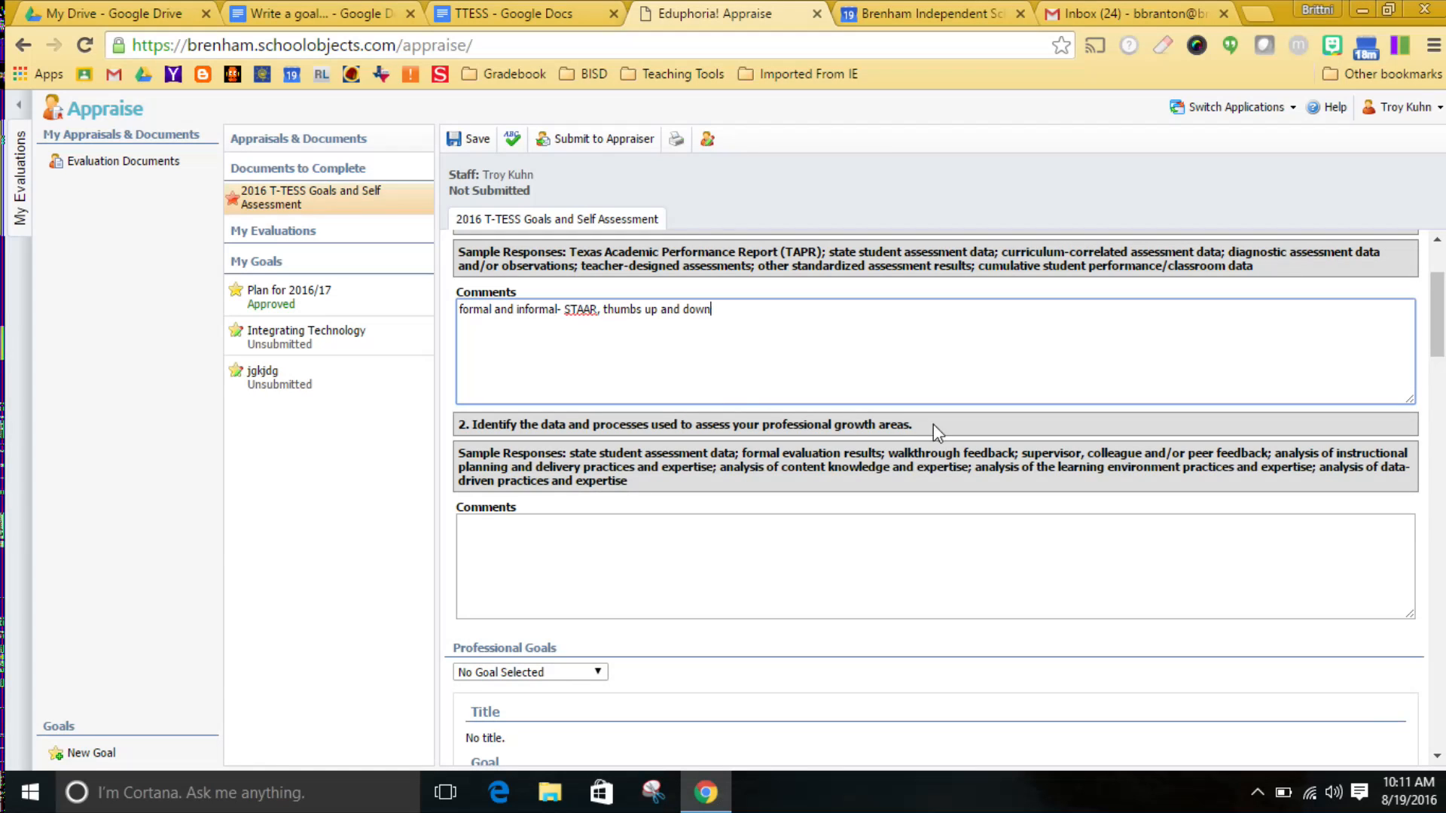
Answer question 2 on assessing professional growth areas with "peer feedback, supervisor feedback, reflection in student data".
click(682, 582)
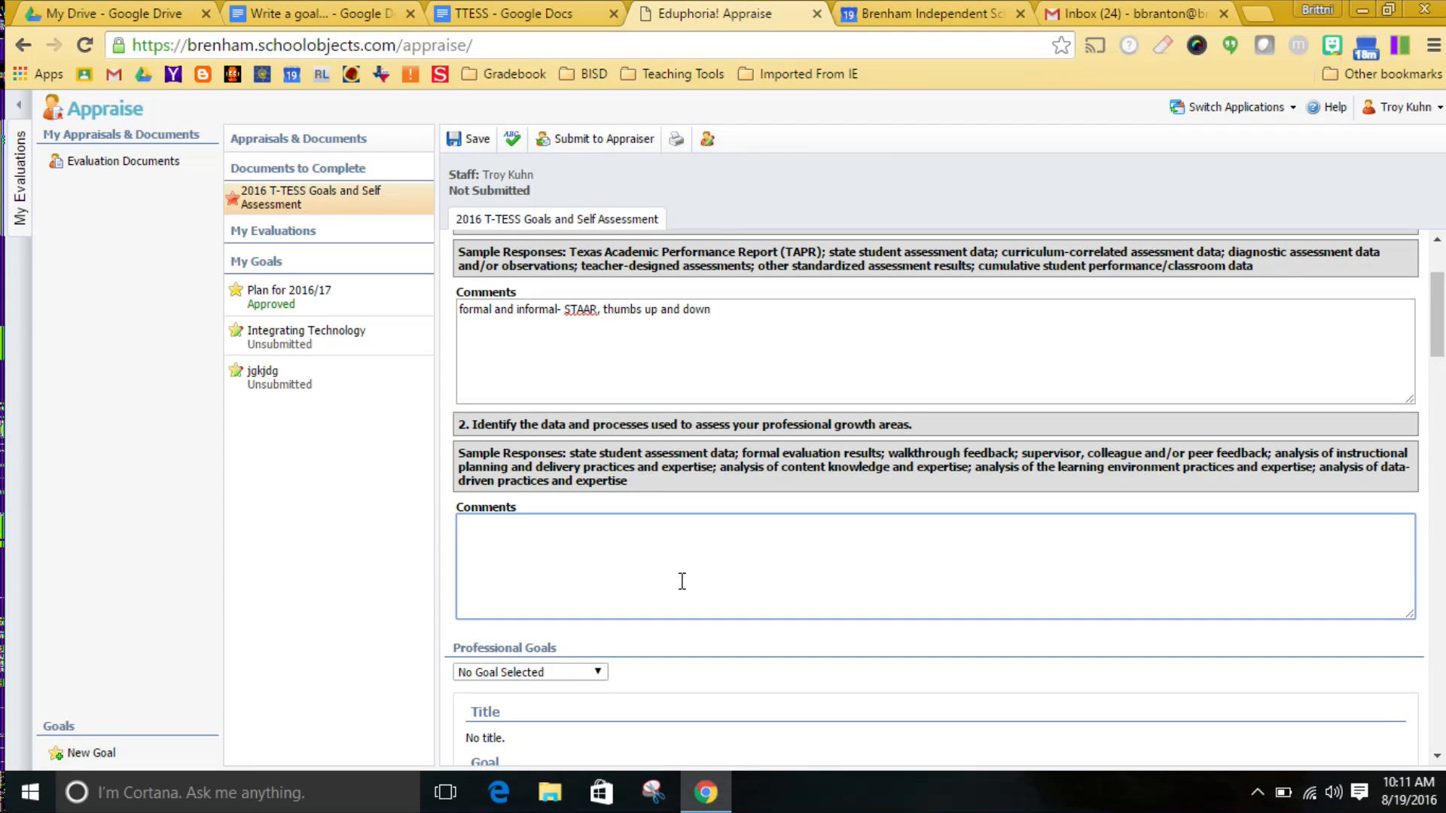
text(peer)
text( feedb)
text(ack, super)
text(viso)
key(BackSpace)
text(so)
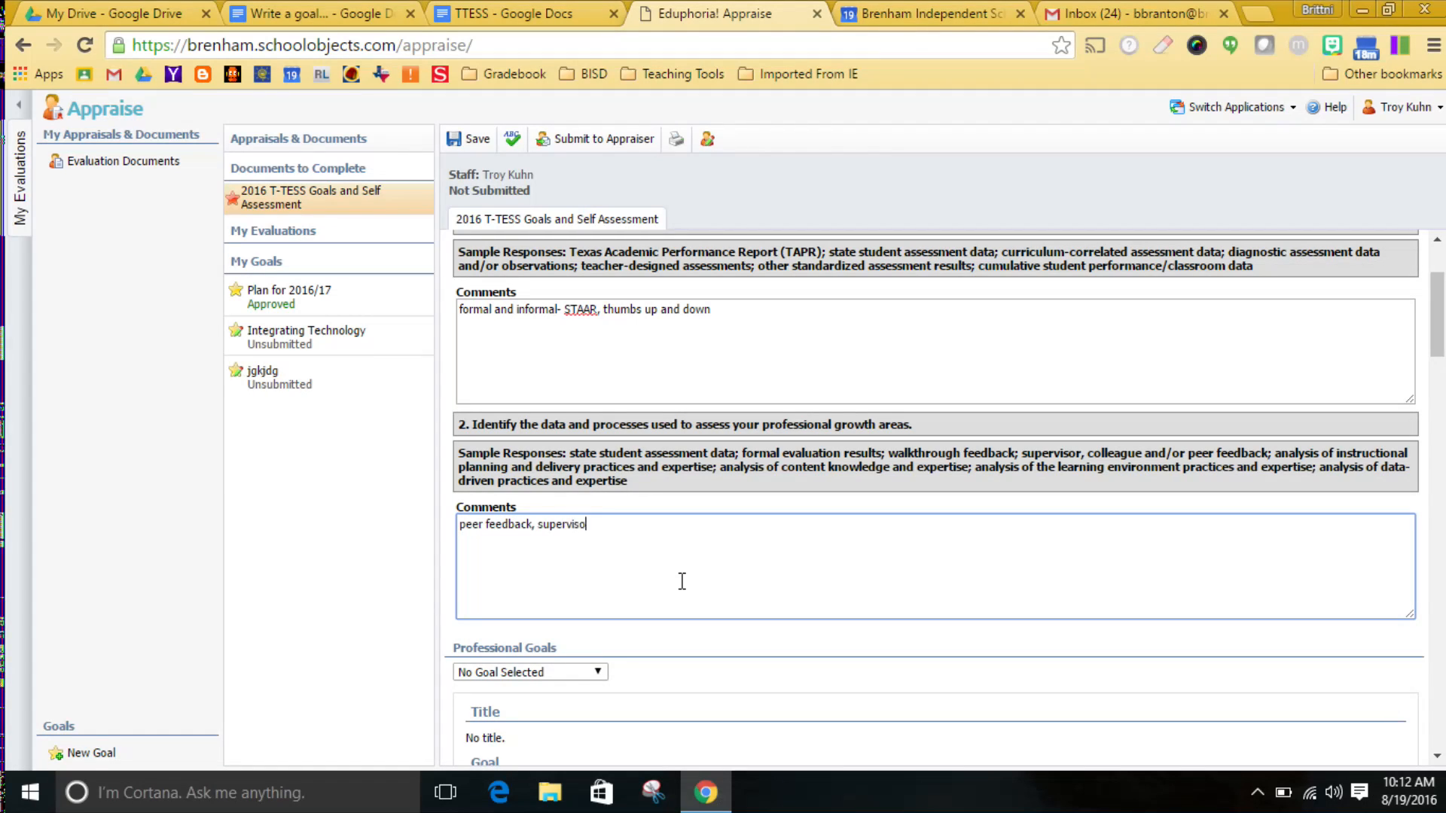
text(r feedback, reflectio)
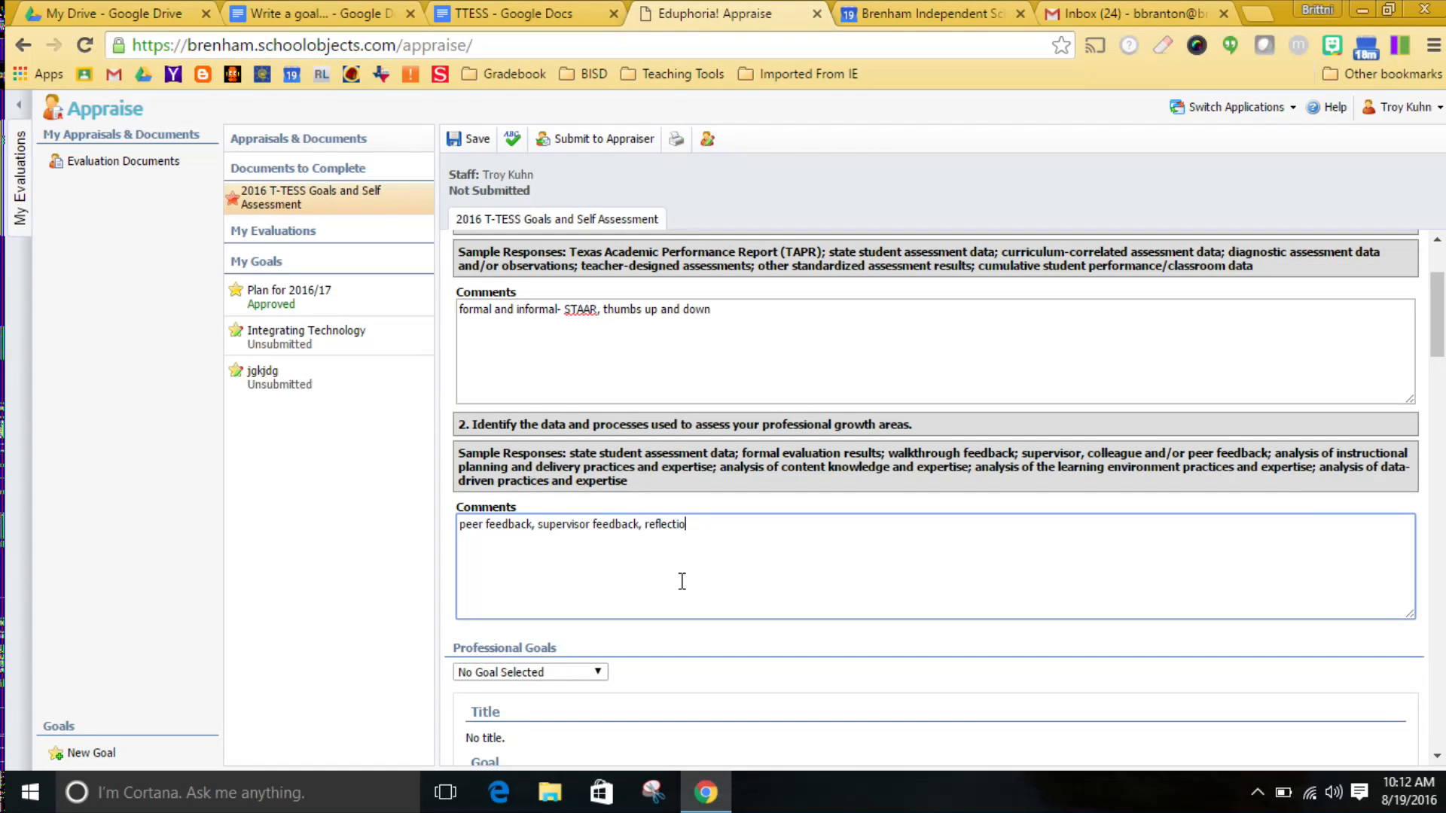
text(n student data)
Select Integrating Technology as the first professional goal and jgkjdg as the second in the self-assessment document.
drag(1433, 313, 1433, 351)
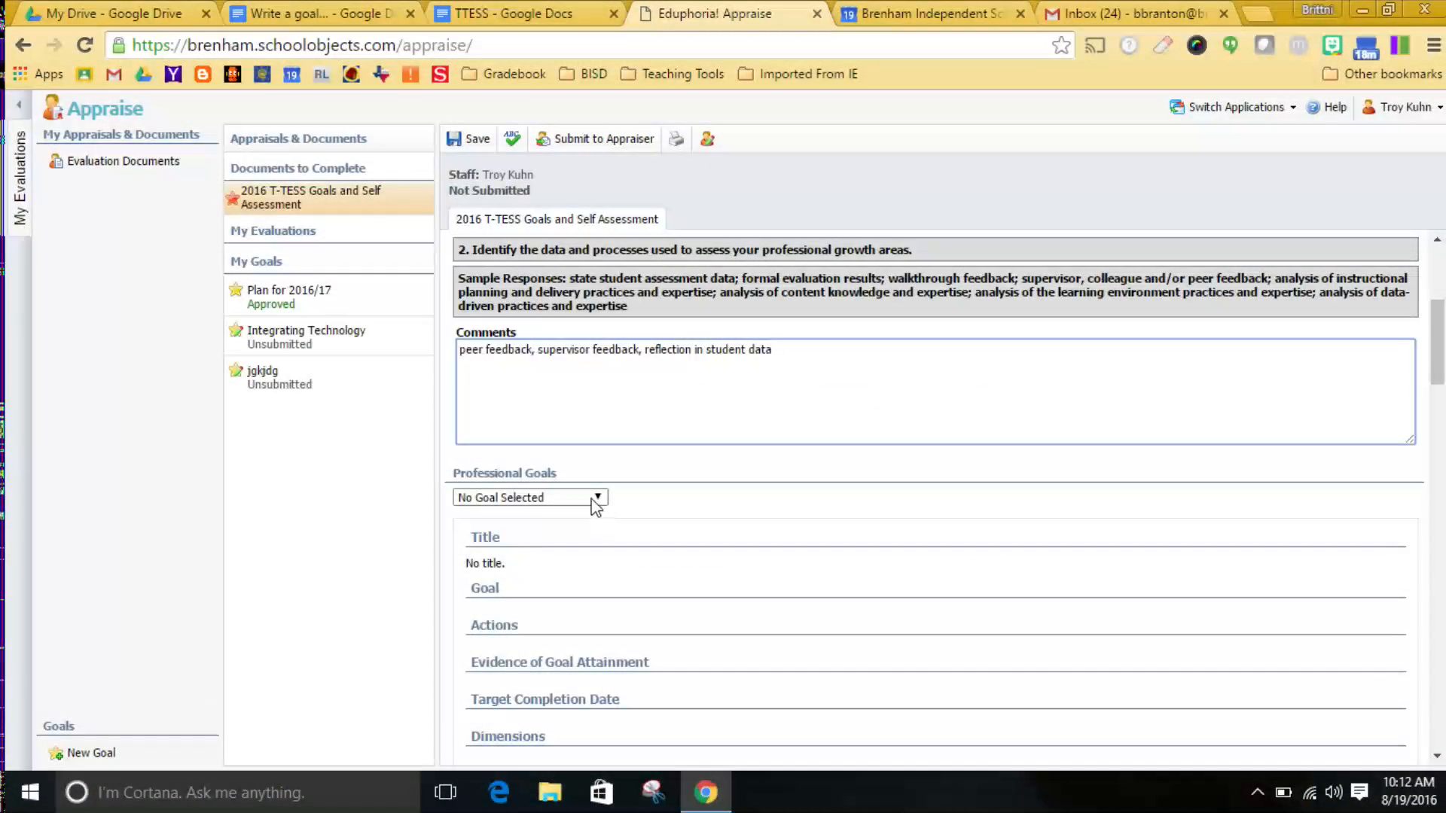
click(596, 500)
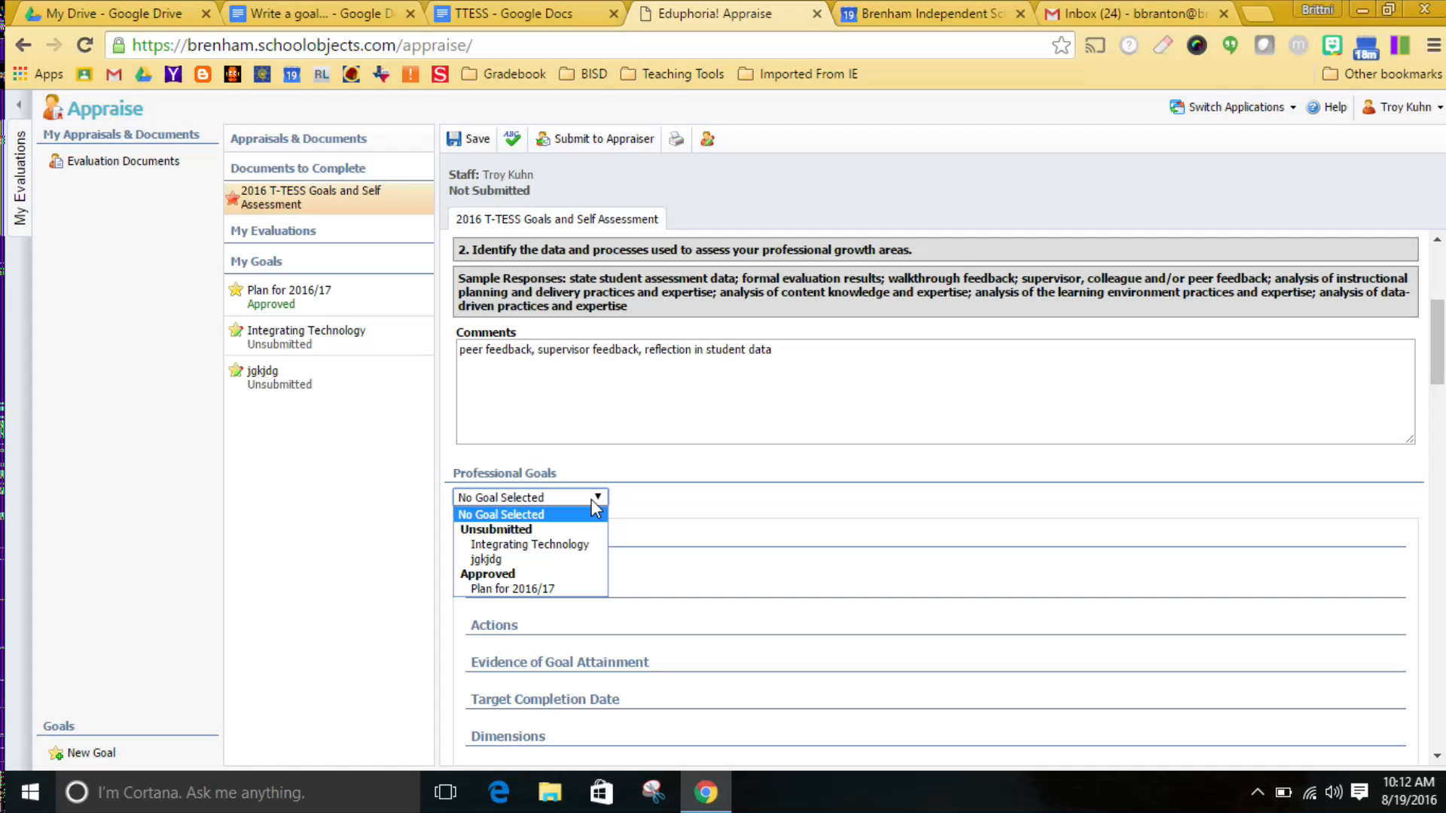
click(572, 544)
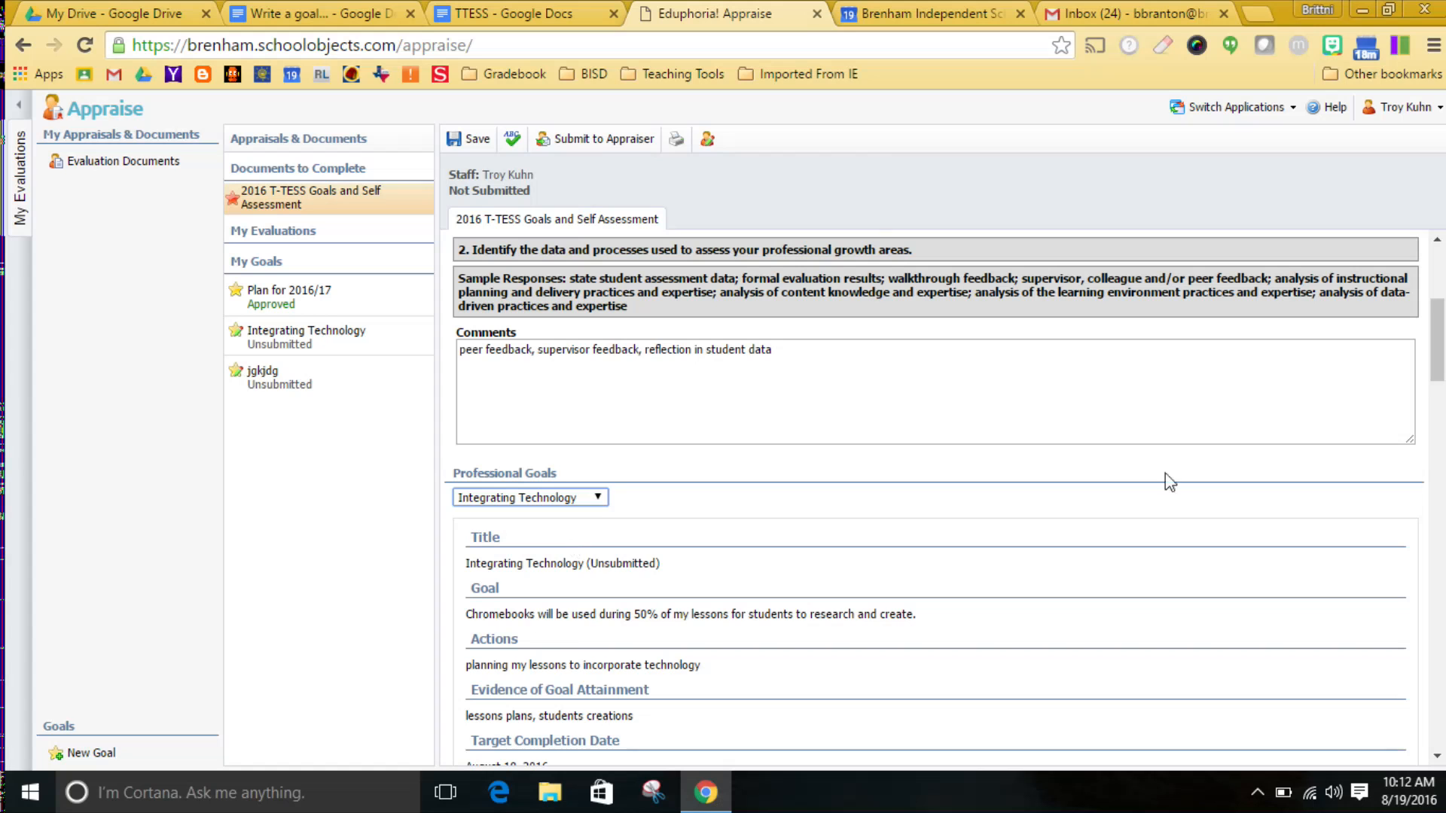
drag(1437, 369, 1438, 409)
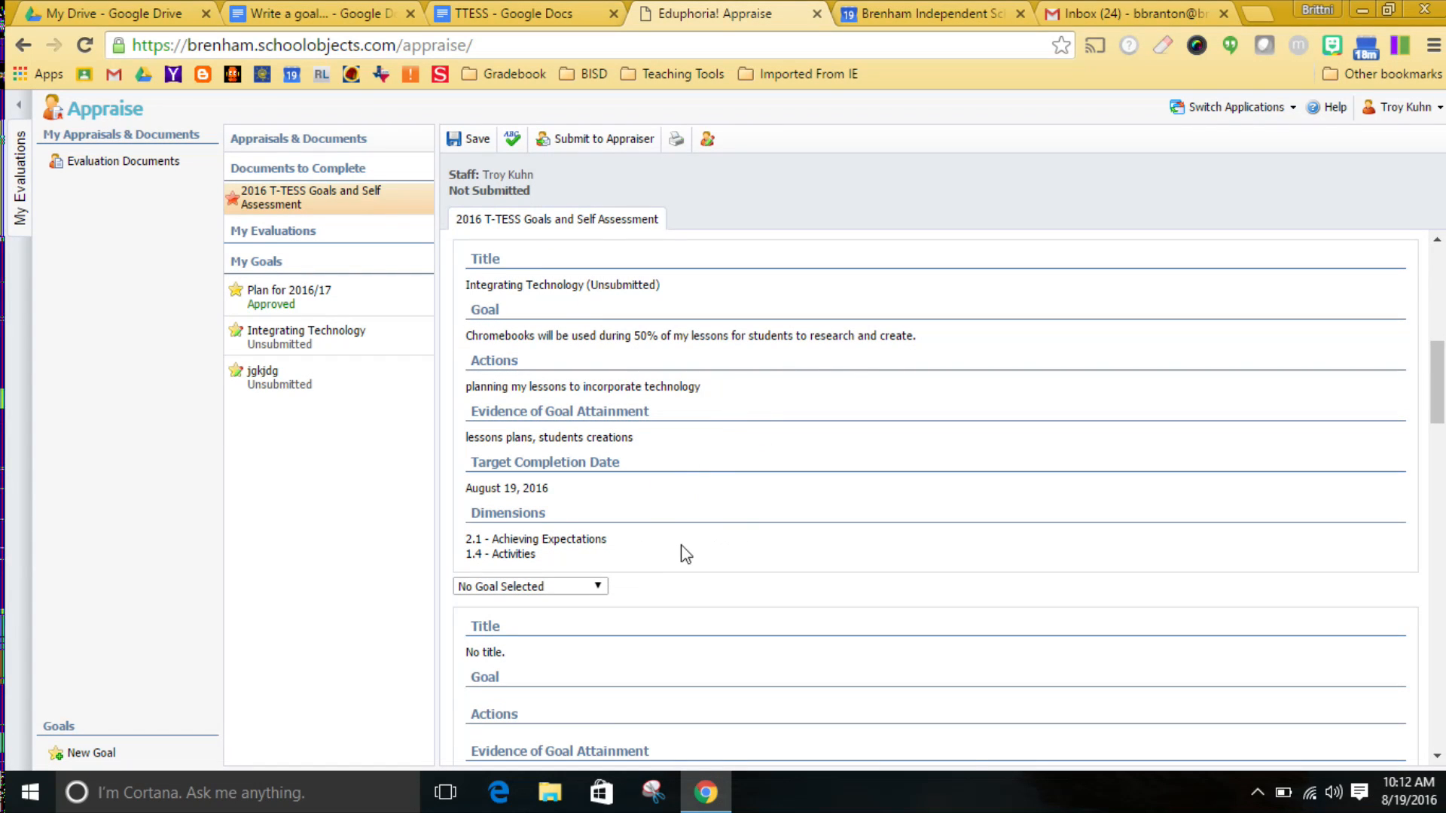
drag(1435, 385, 1435, 421)
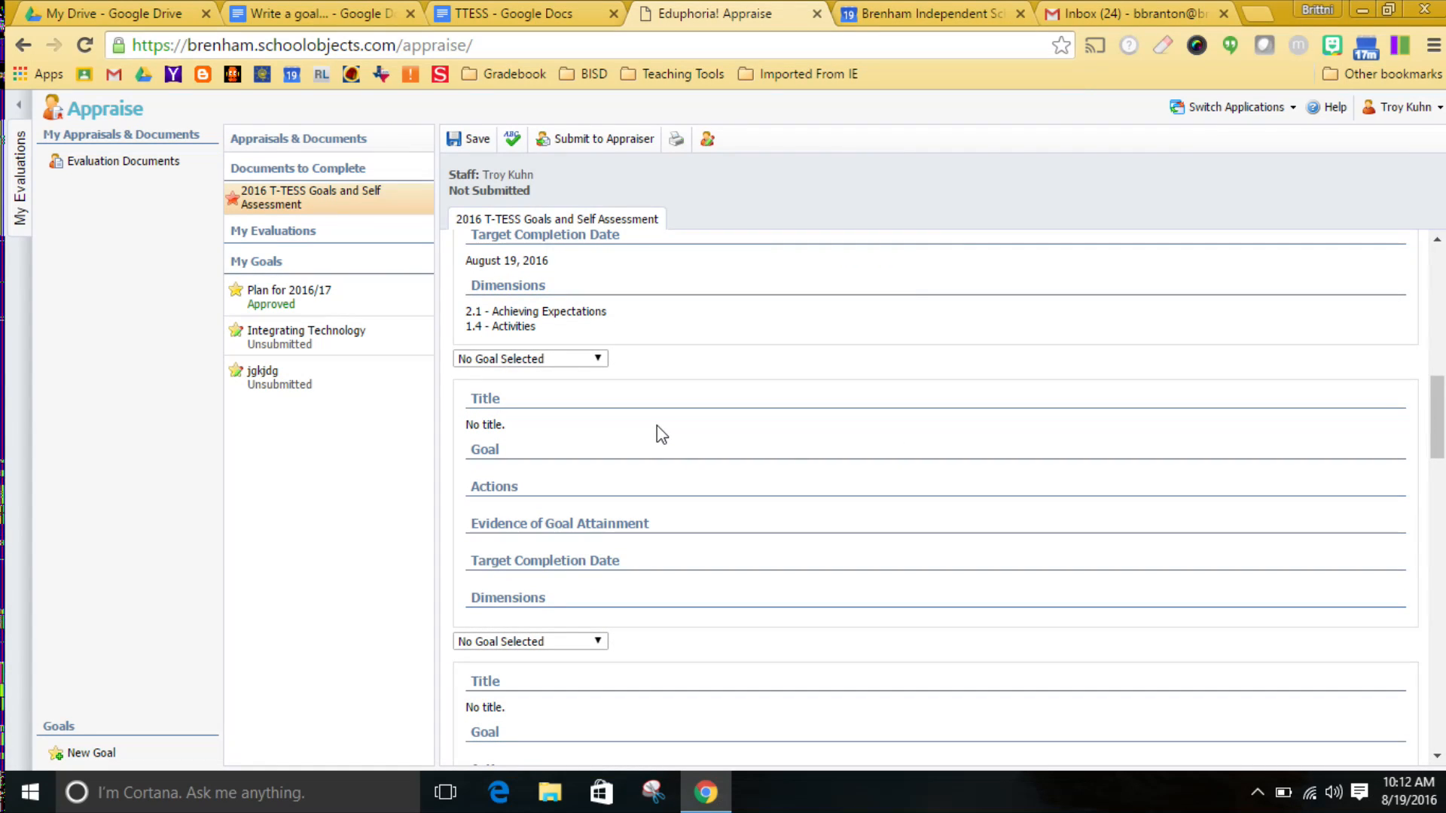
click(552, 360)
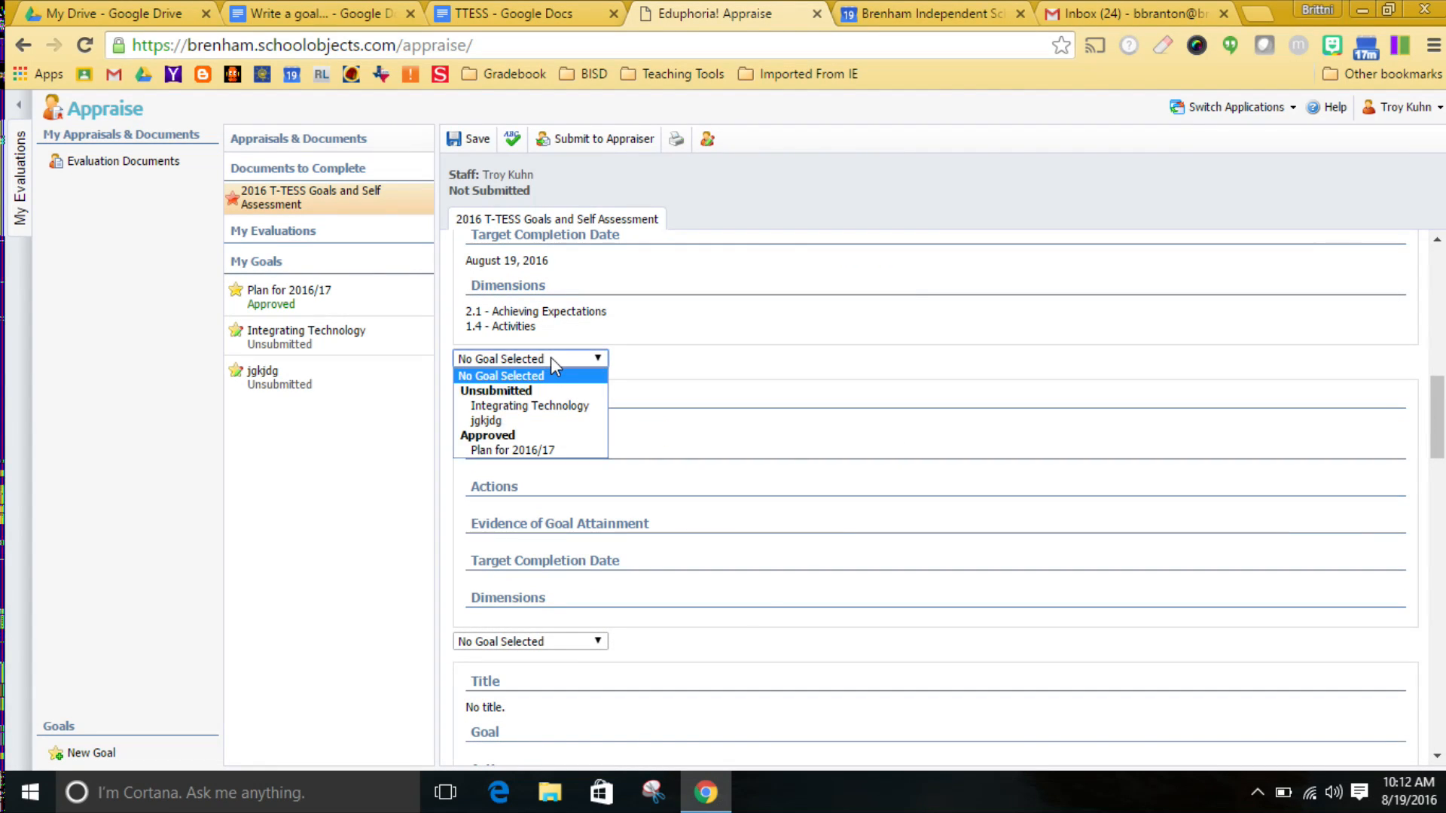
click(532, 420)
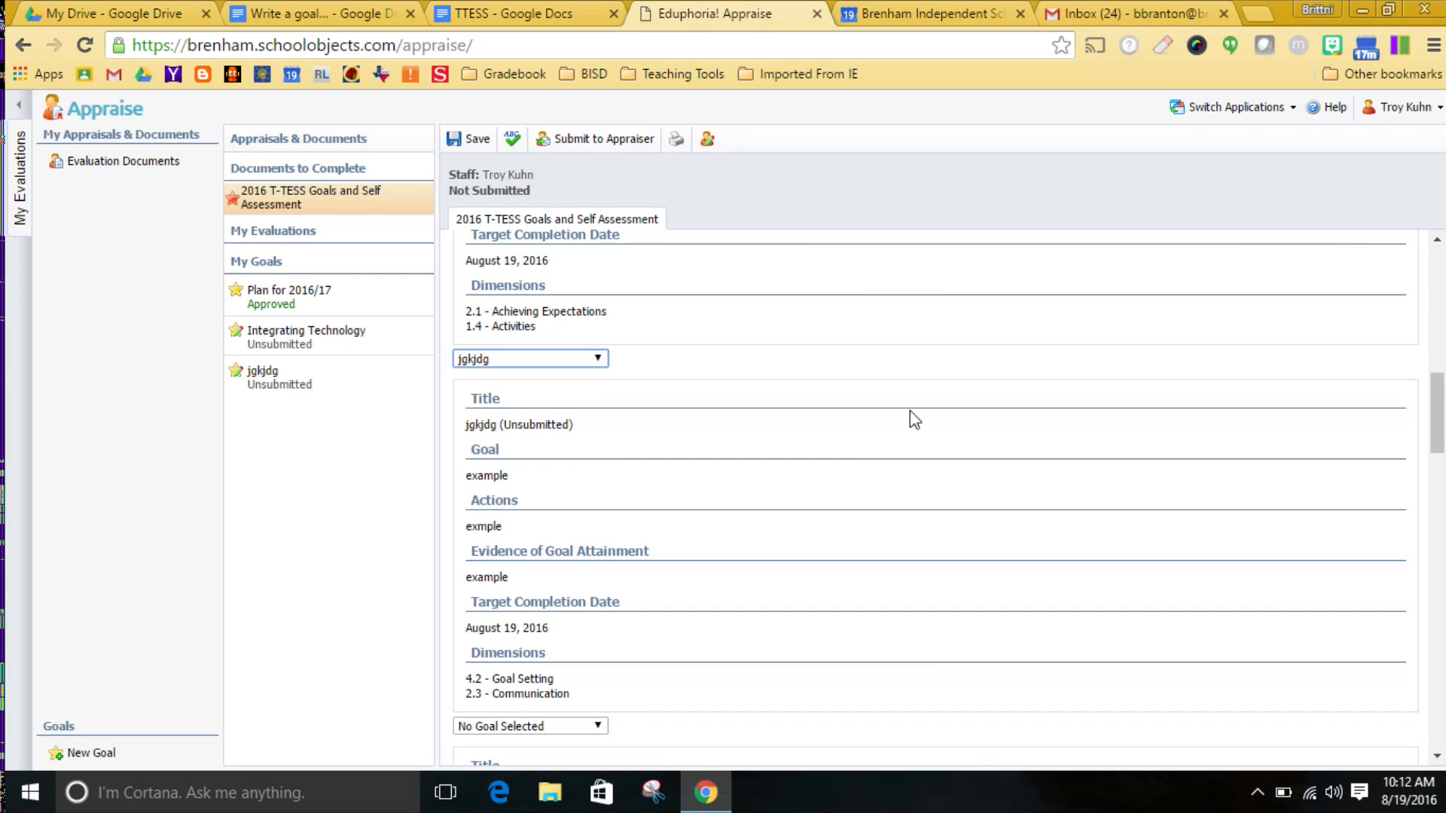
Submit the 2016 T-TESS Goals and Self Assessment to the appraiser and confirm the submission.
drag(1436, 423, 1405, 273)
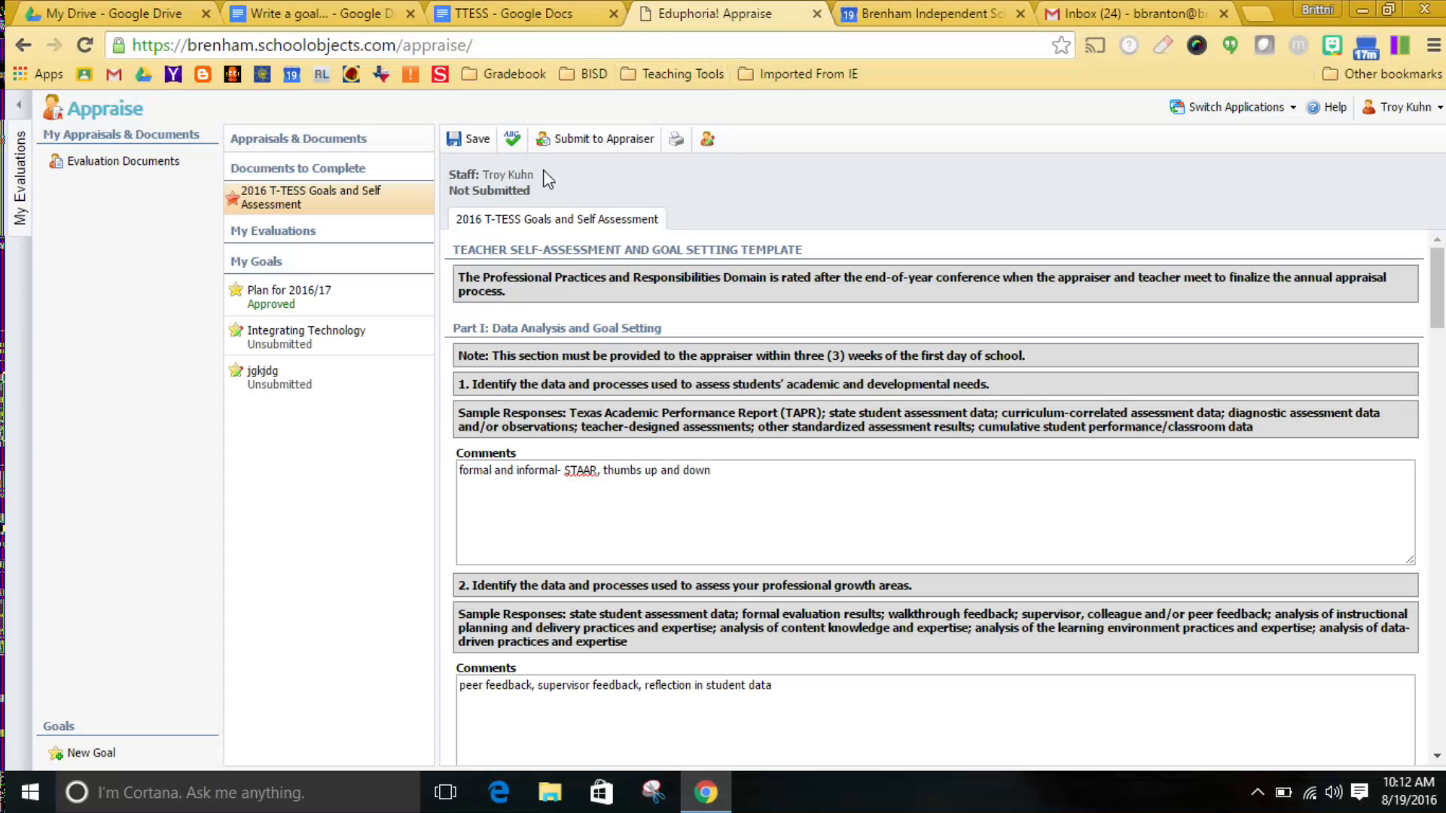
click(578, 147)
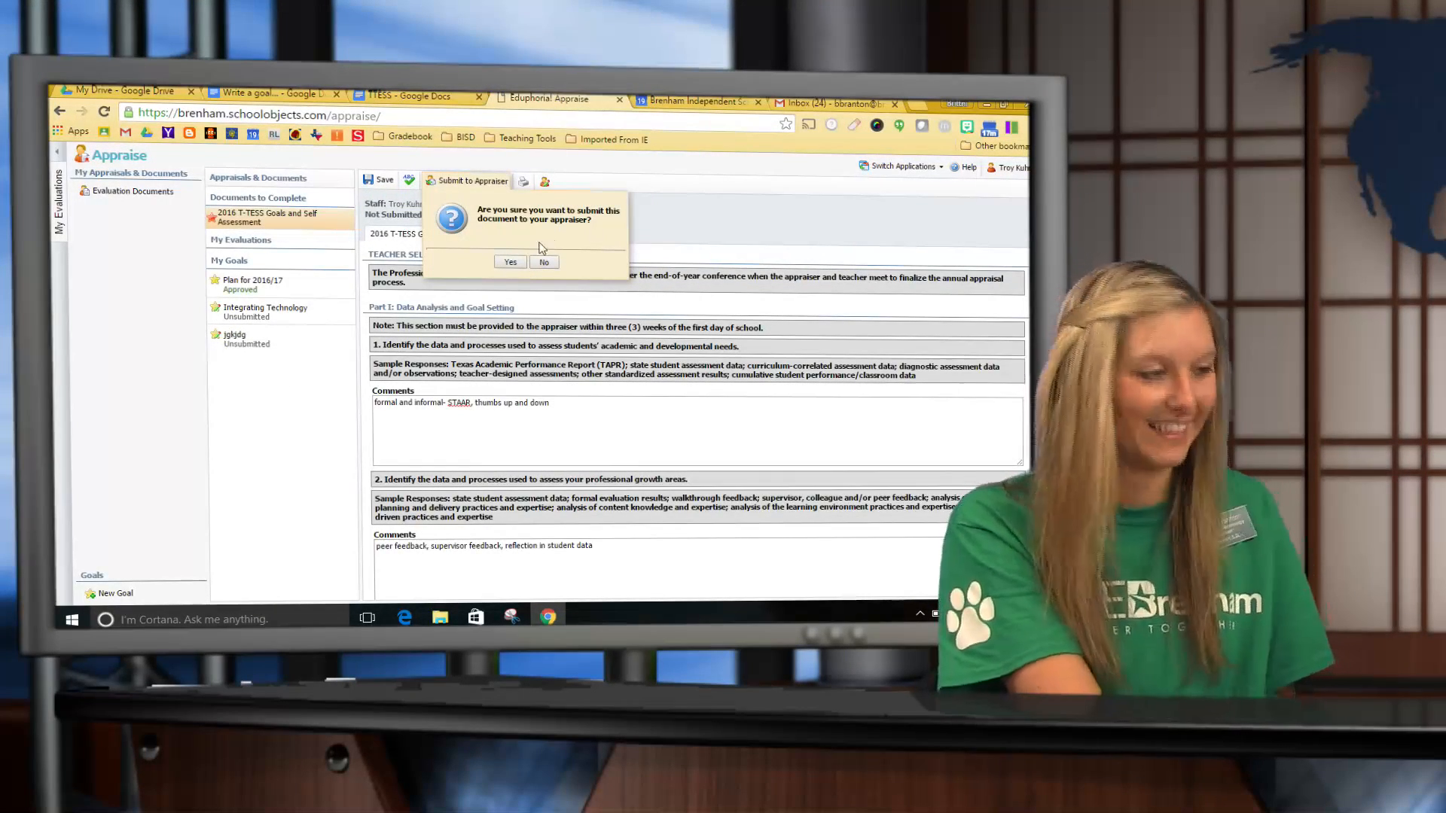
click(511, 263)
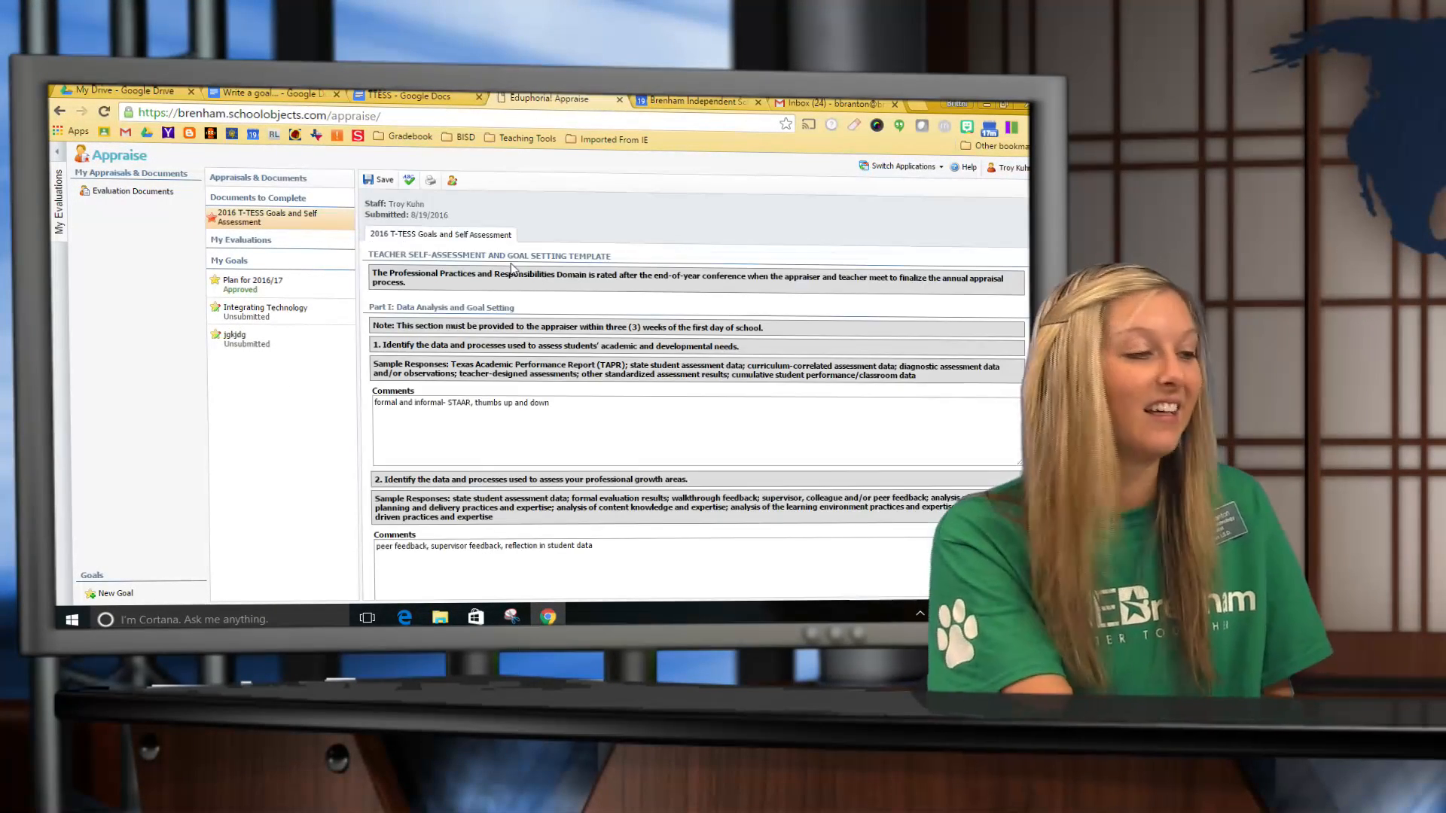